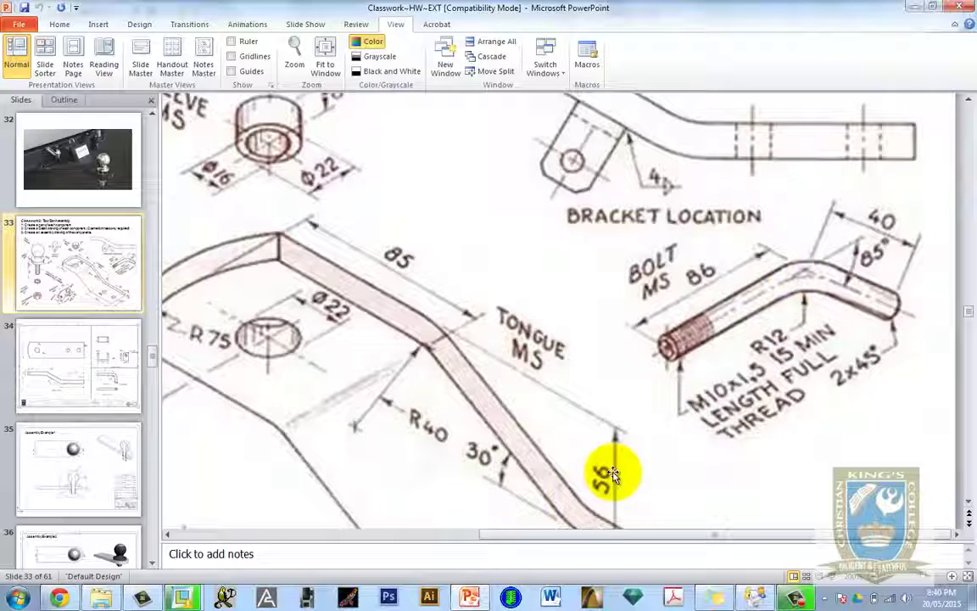
Step: Switch to the BOLTMS window in Creo Parametric and create a new solid part named BOLTMS2015 from start-part-template
mouse_move(184, 597)
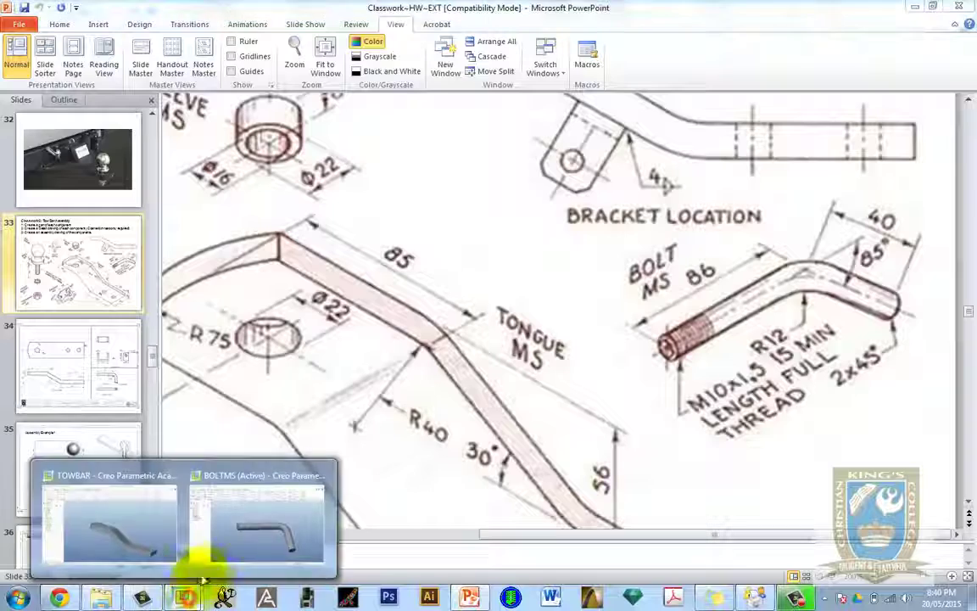
left_click(265, 528)
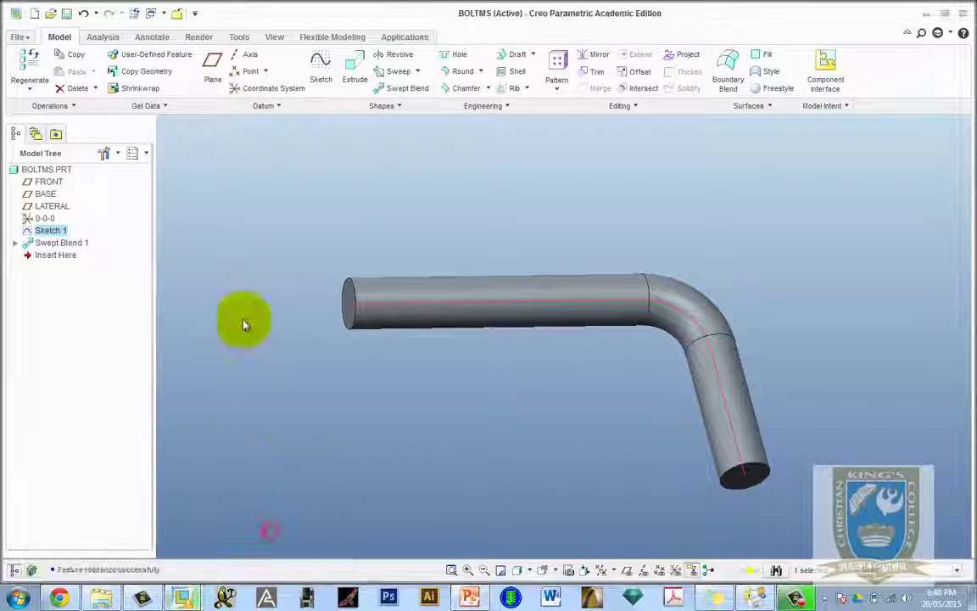
left_click(19, 37)
left_click(38, 66)
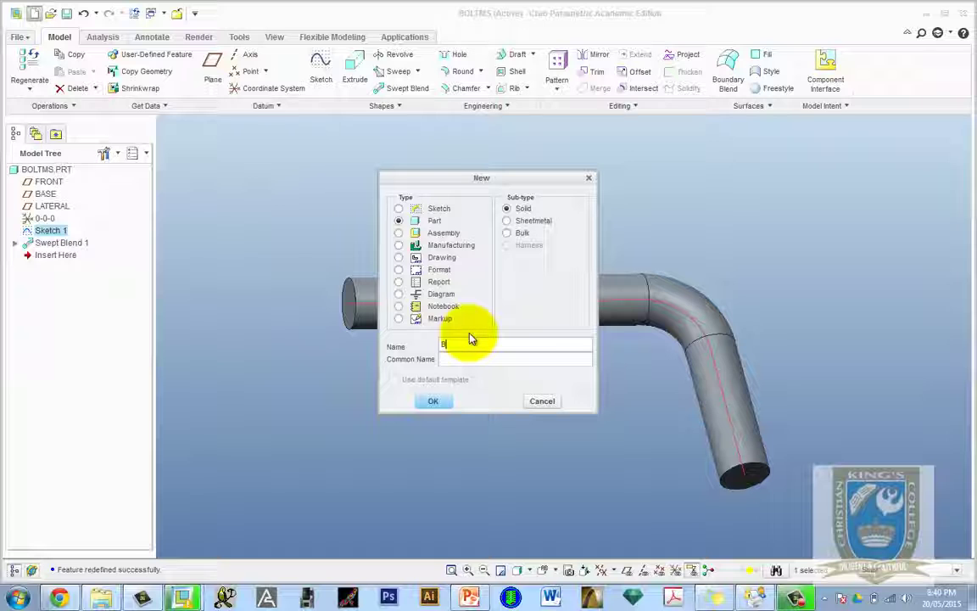
type("BOLTMS2015")
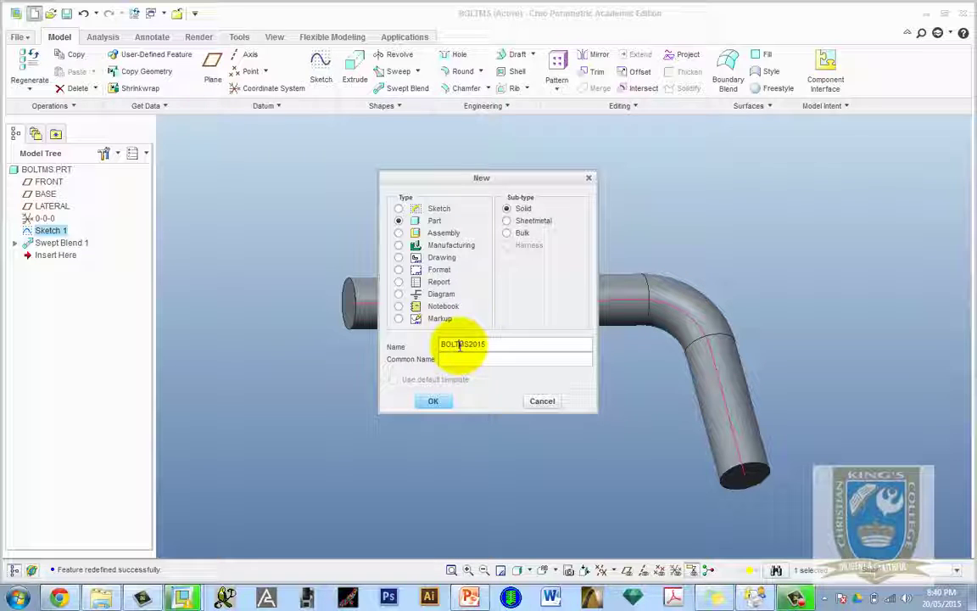
left_click(433, 401)
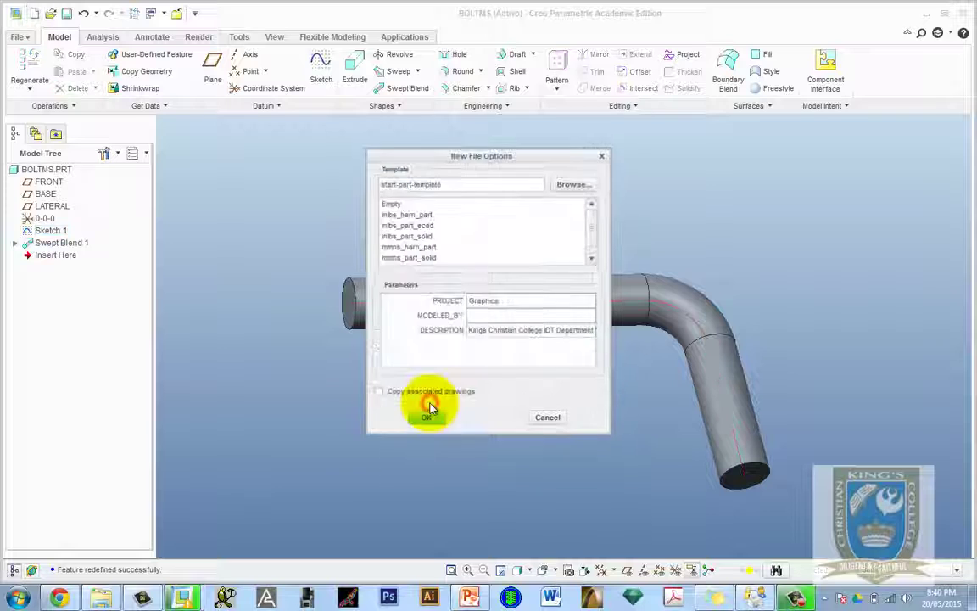
left_click(429, 418)
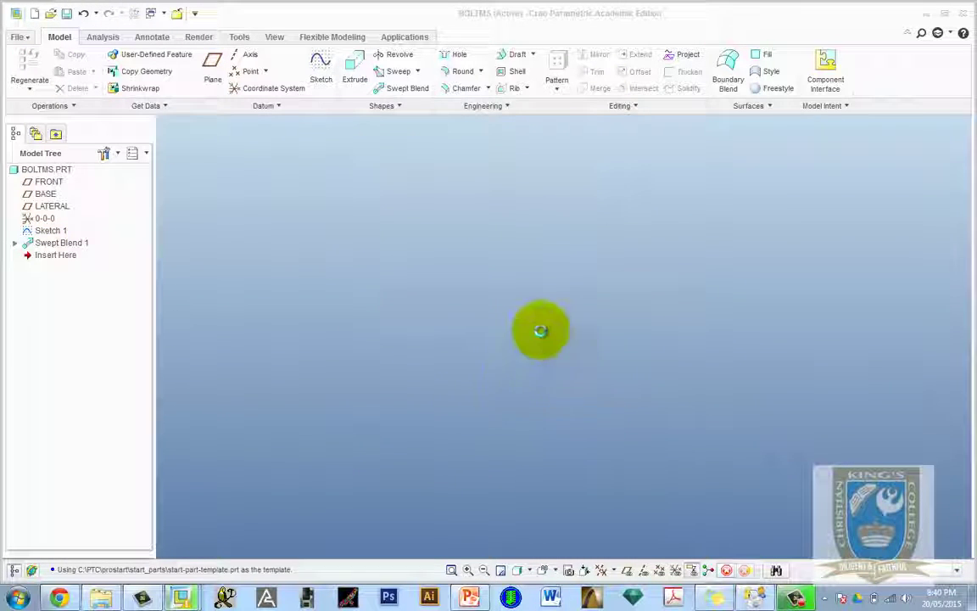
Step: Display the datum planes and start a sketch on the BASE plane
left_click(627, 569)
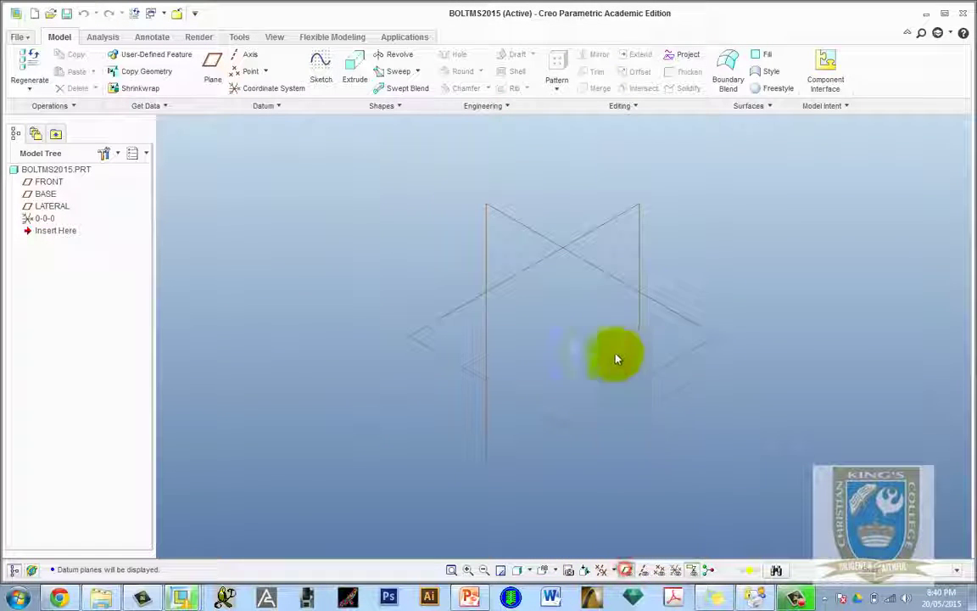
left_click(683, 324)
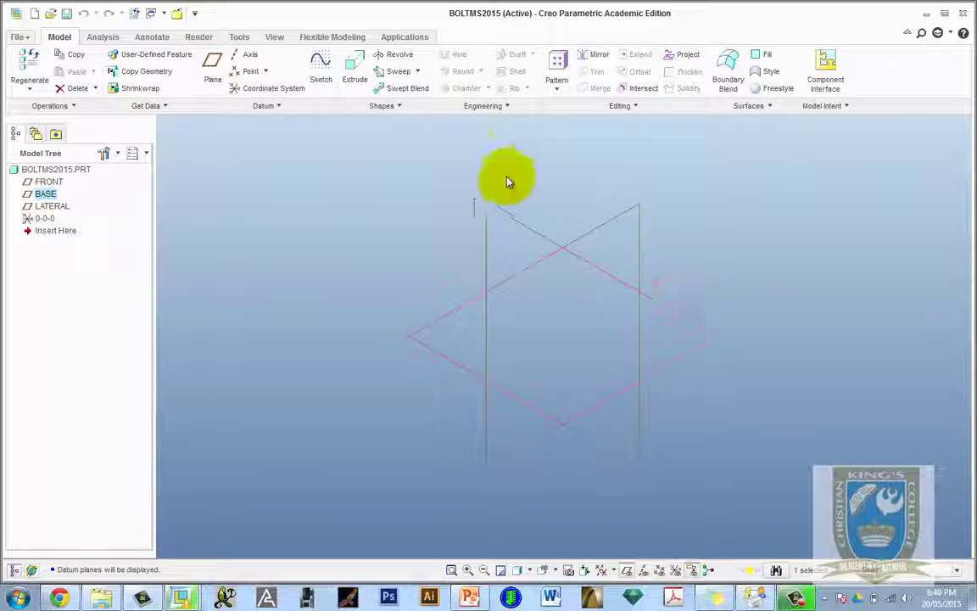
left_click(323, 66)
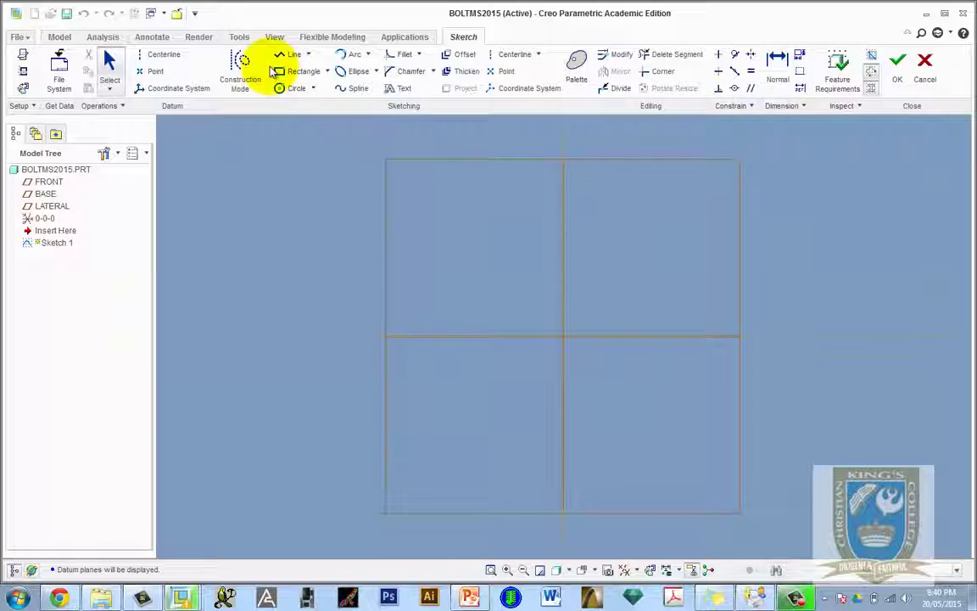
Step: Sketch a horizontal line about 157 long from the origin, continued by a short line angled steeply downward
left_click(290, 54)
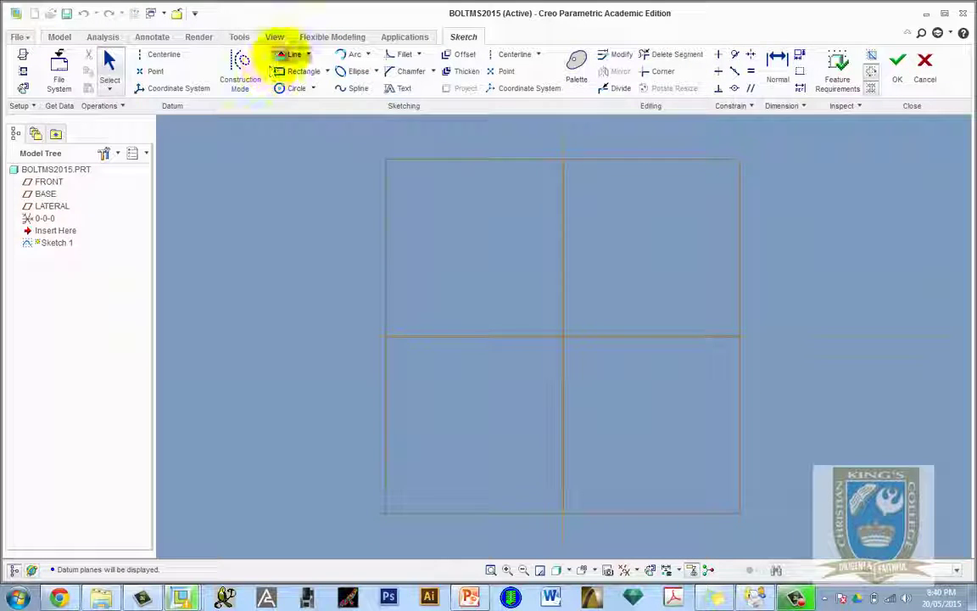
left_click(563, 336)
left_click(691, 372)
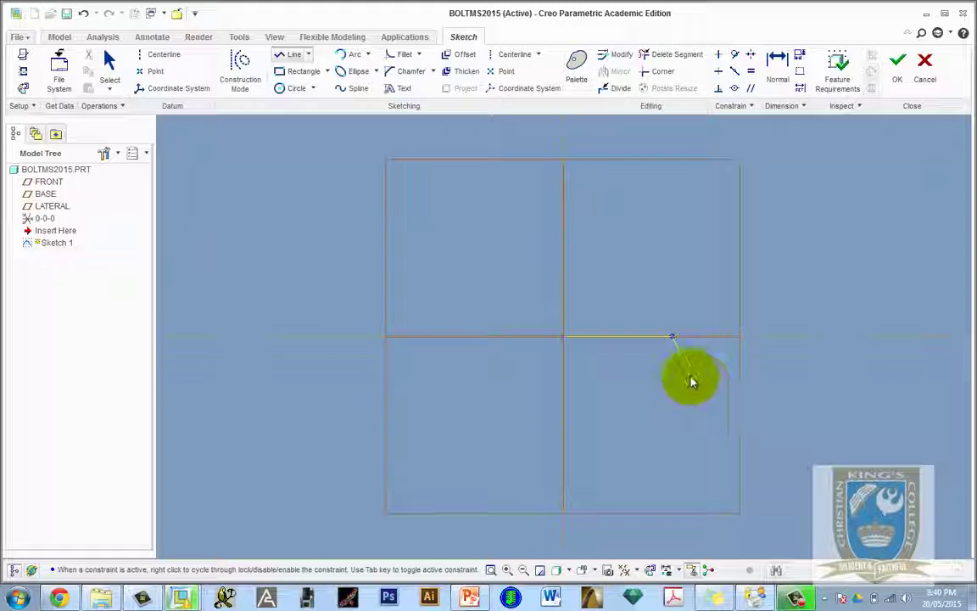
left_click(685, 367)
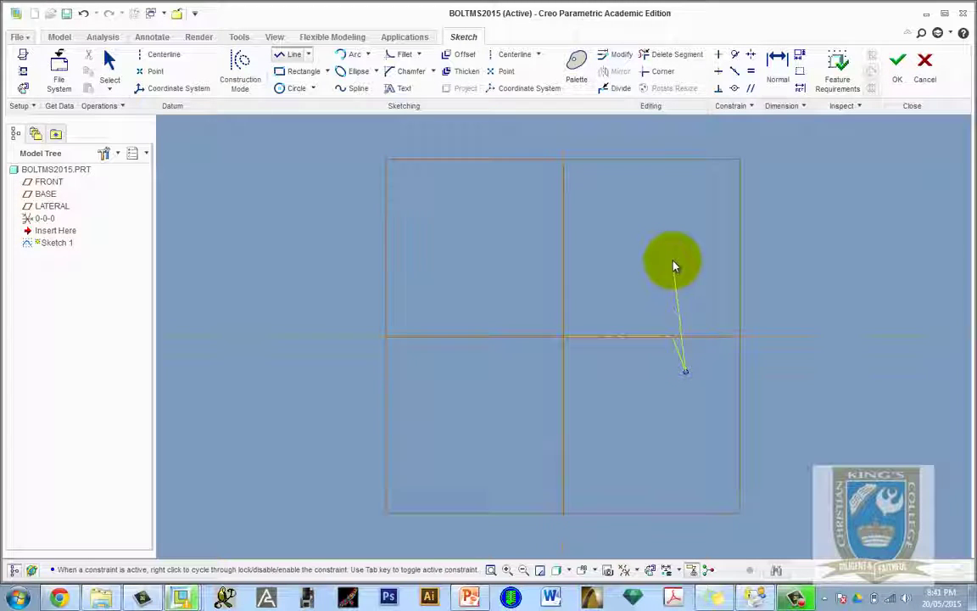
middle_click(692, 267)
Step: Set the horizontal line's length to 85
left_click(106, 61)
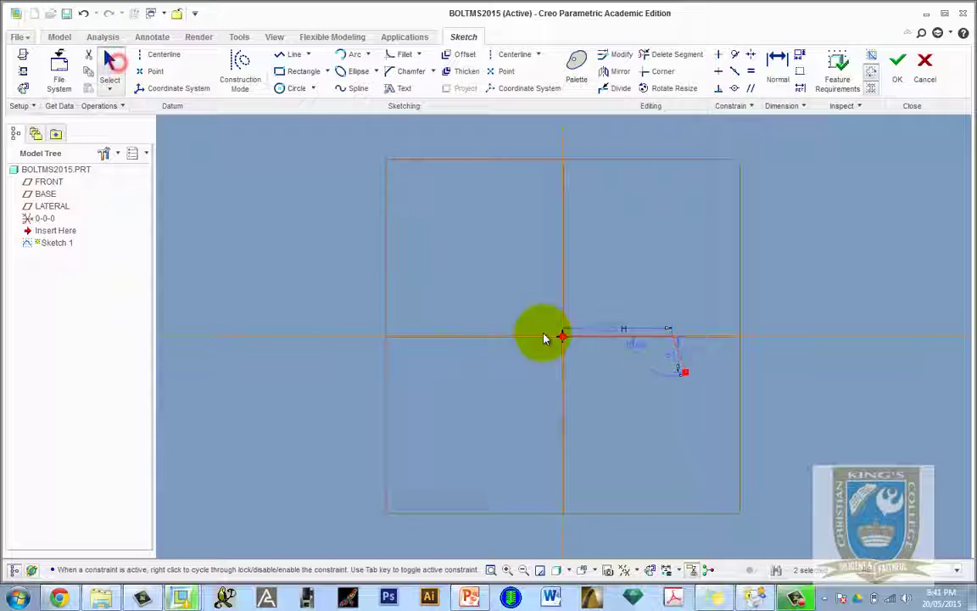
left_click_drag(545, 338, 652, 350)
scroll(652, 351, "down", 4)
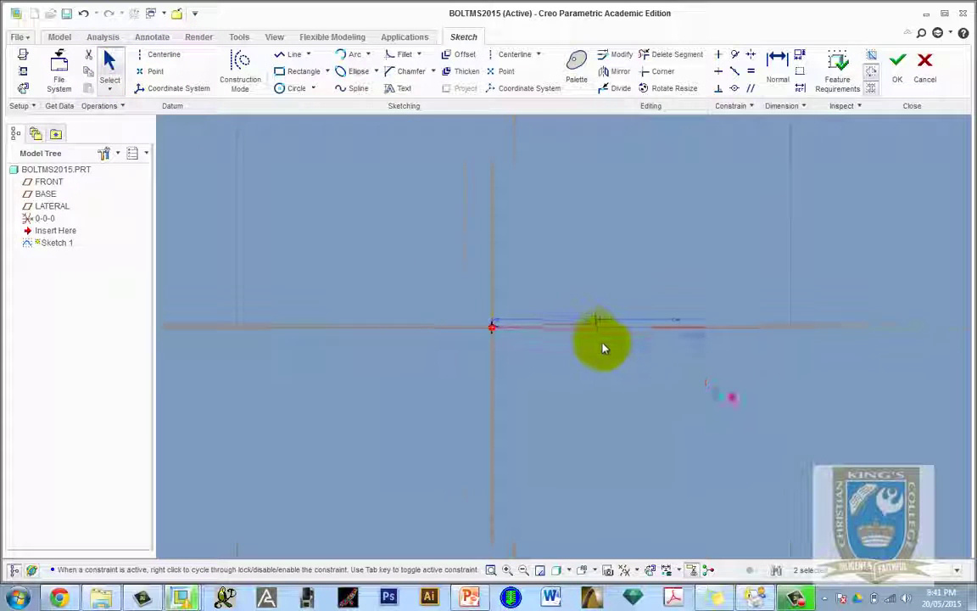
mouse_move(580, 343)
left_mouse_down()
mouse_move(570, 318)
mouse_move(504, 318)
mouse_move(567, 321)
left_mouse_up()
double_click(565, 315)
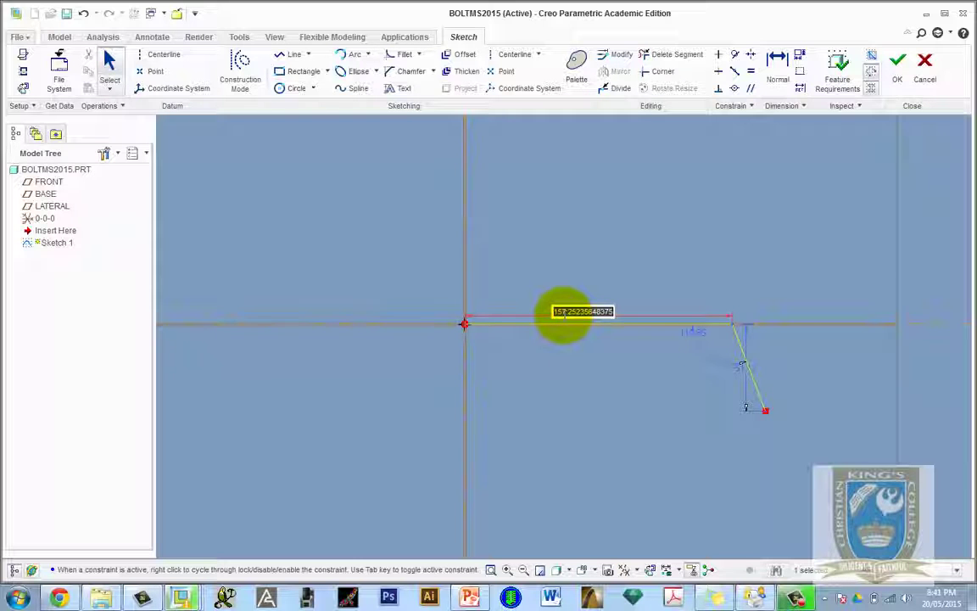
type("80")
key("Return")
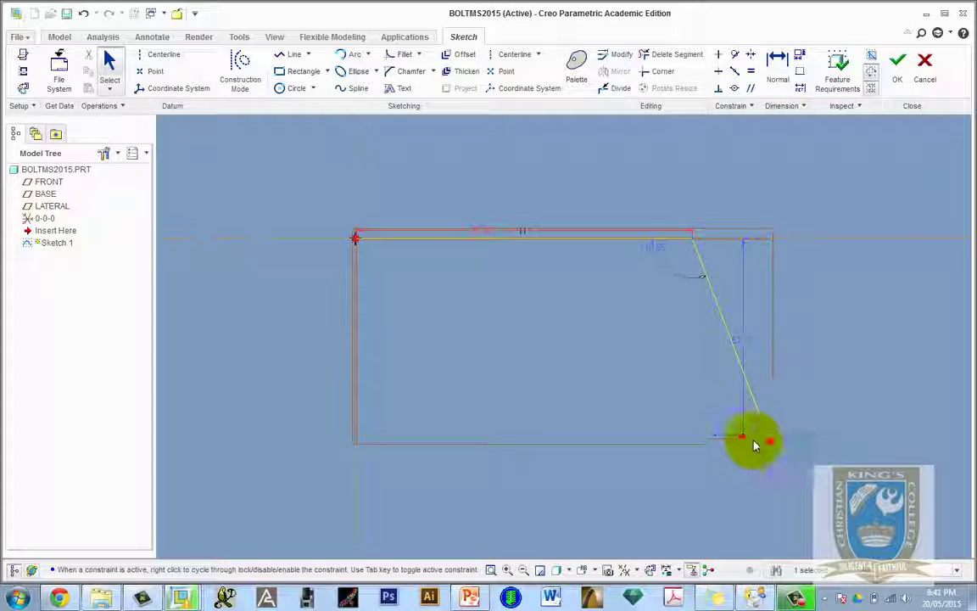
Step: Dimension the angled line along its own length and set it to 40
left_click(782, 74)
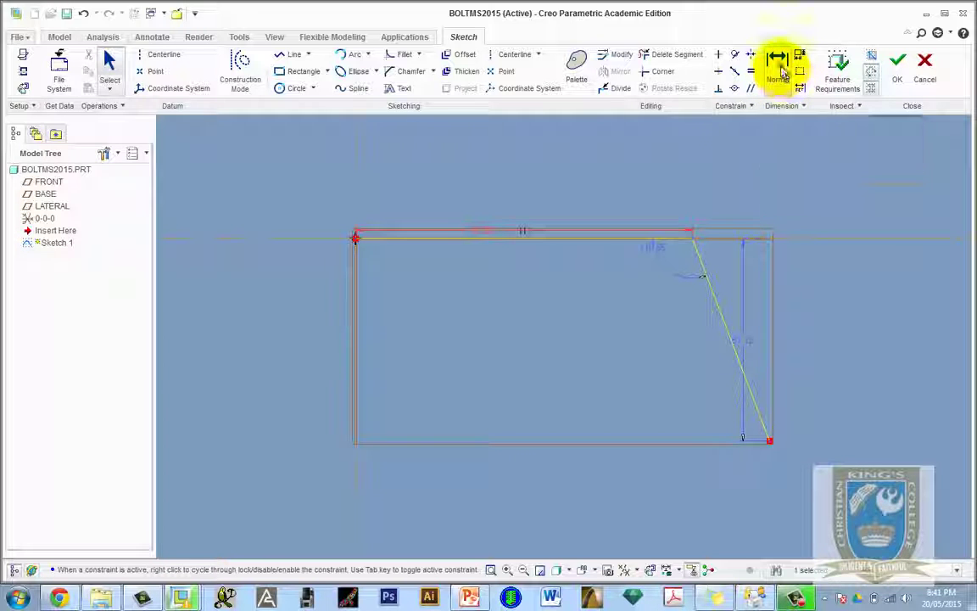
left_click(725, 329)
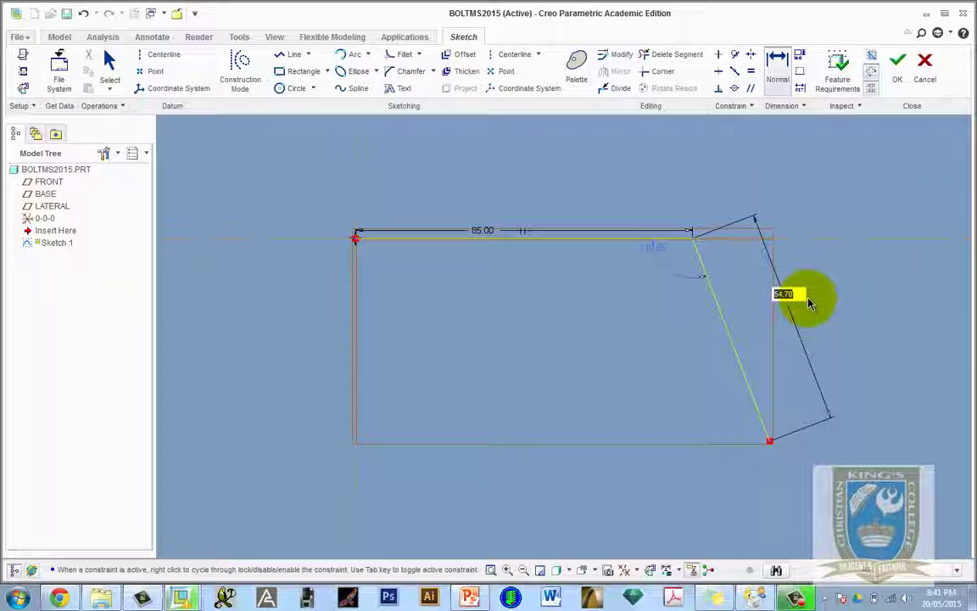
type("40")
key("Return")
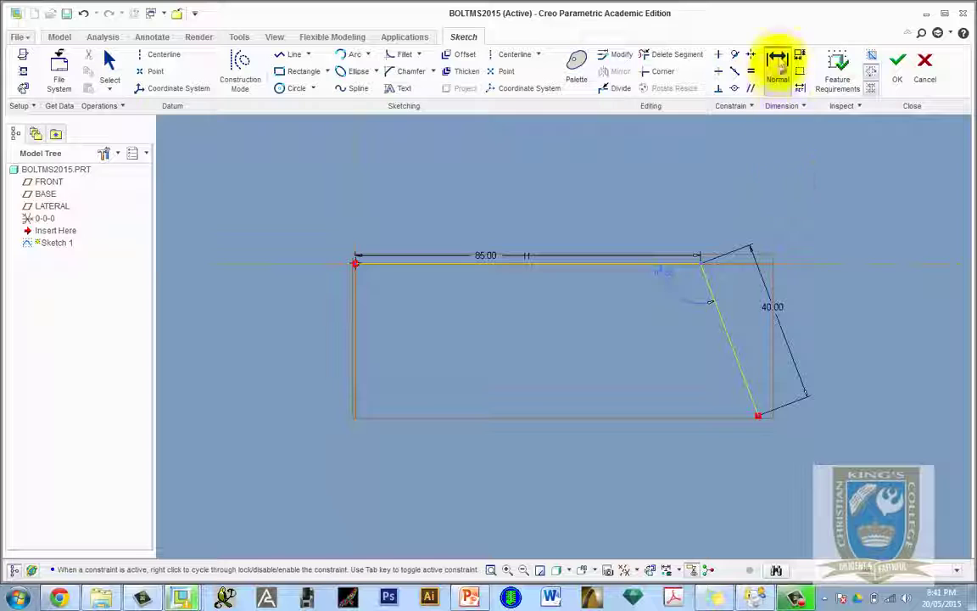
Step: Add an angle dimension of 85 degrees between the angled line and the extended horizontal reference
left_click(729, 343)
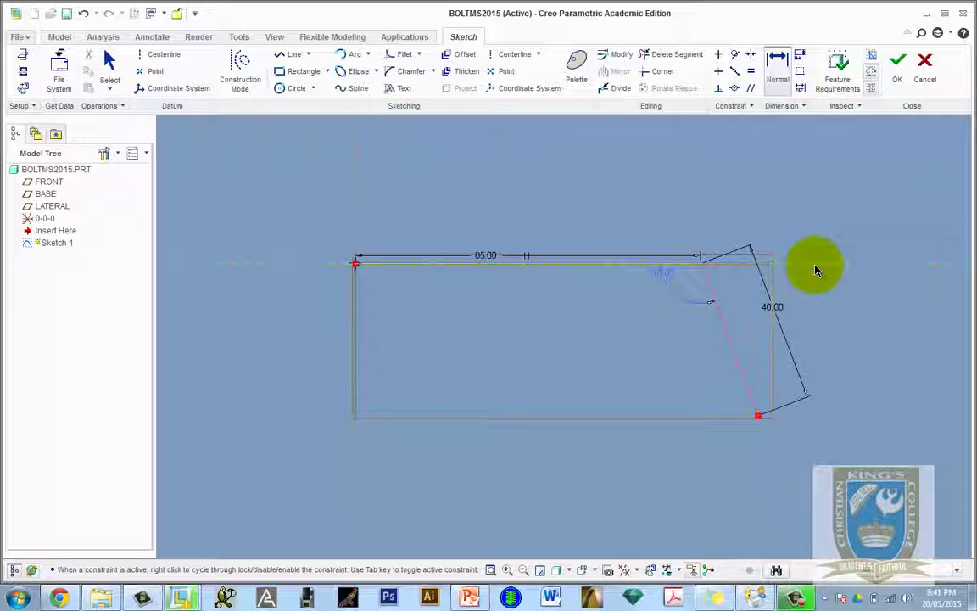
left_click(815, 273)
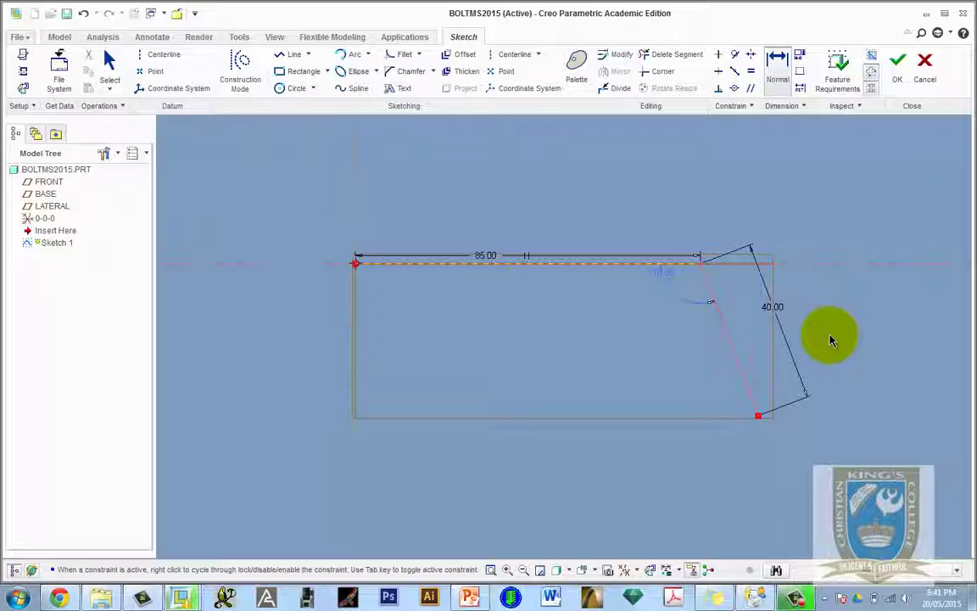
left_click_drag(808, 336, 838, 336)
type("85")
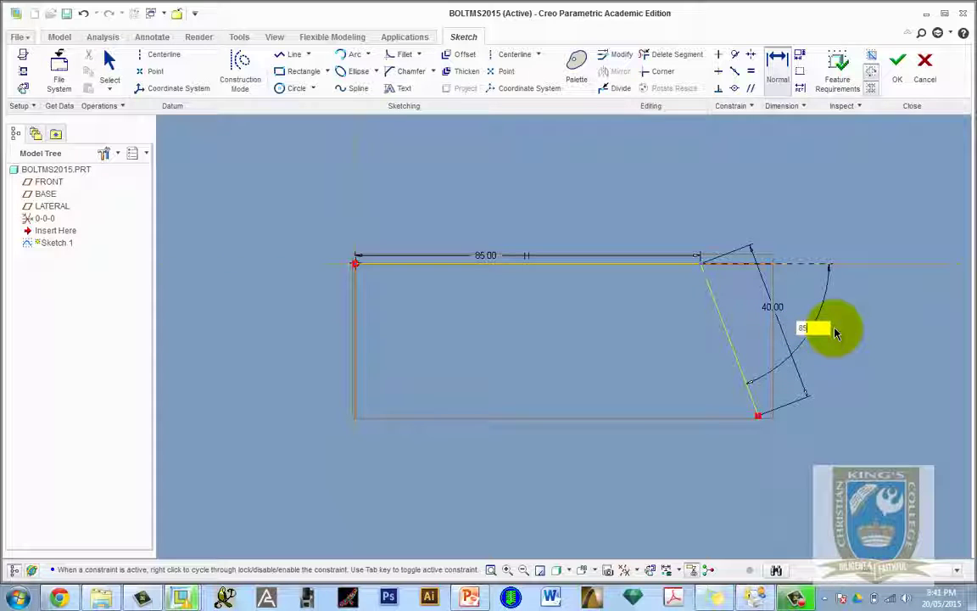
key("Return")
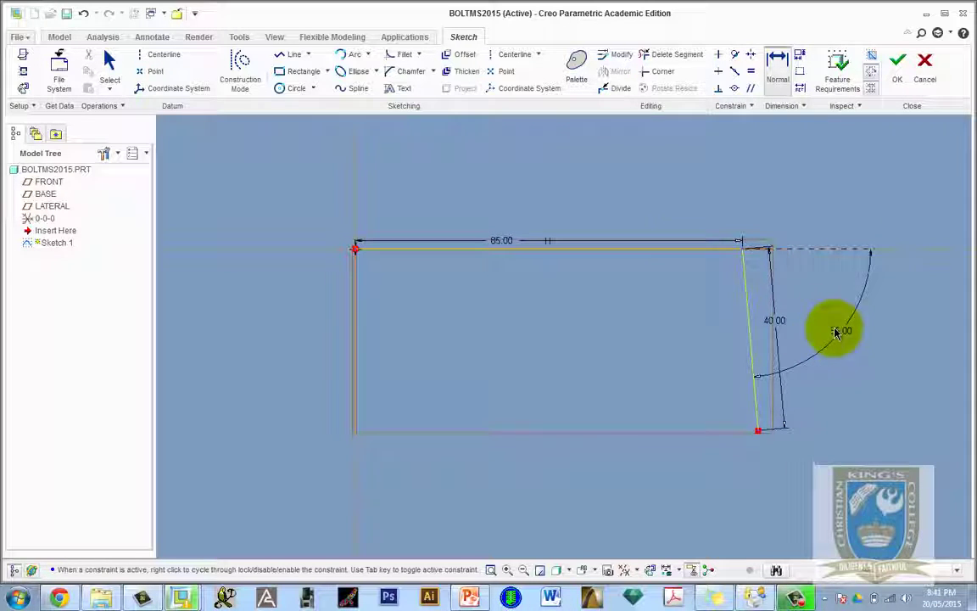
Step: Move the horizontal line's length dimension above the sketch and the angled line's length dimension farther outward
scroll(730, 302, "up", 1)
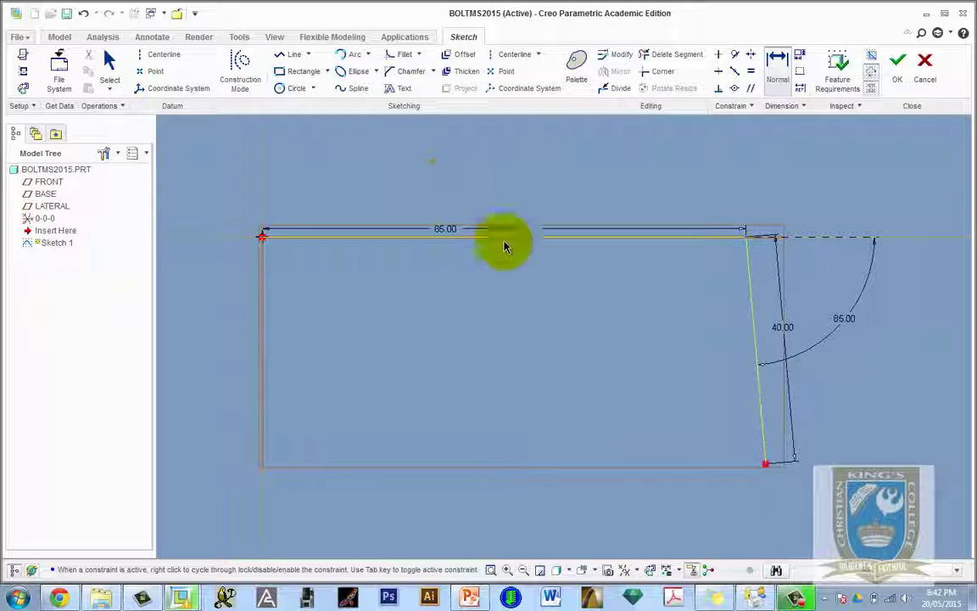
left_click(453, 230)
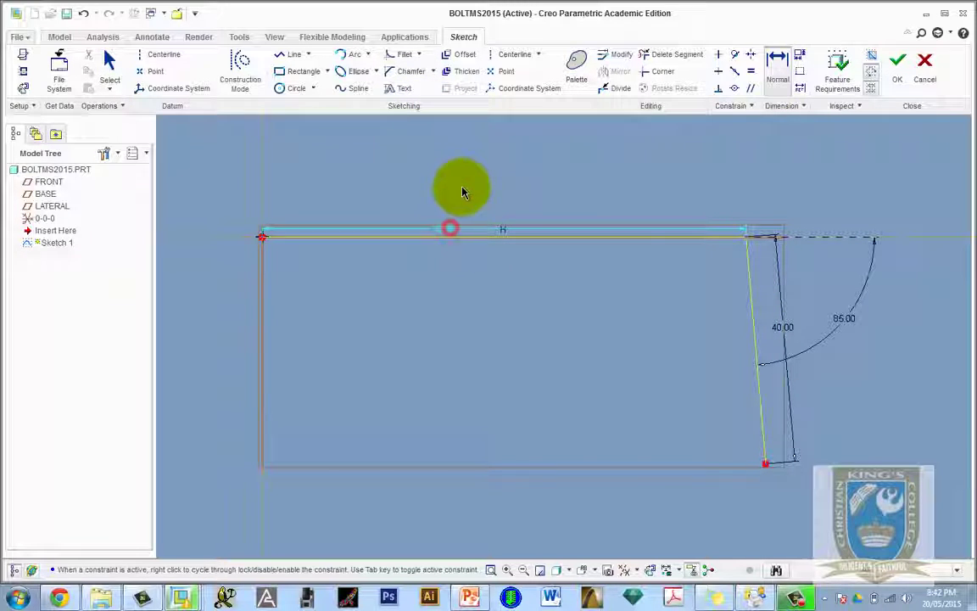
left_click(109, 64)
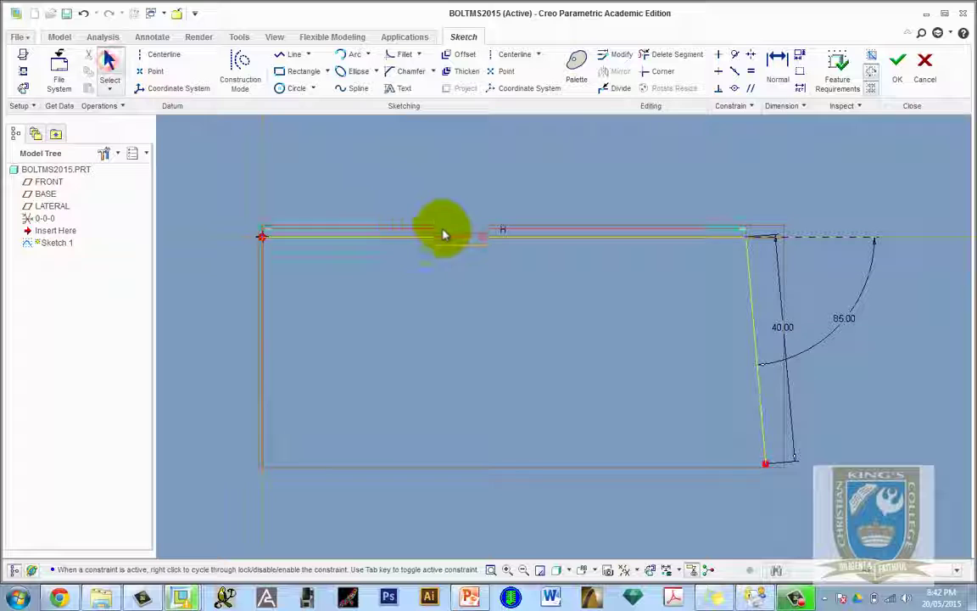
left_click_drag(443, 232, 488, 162)
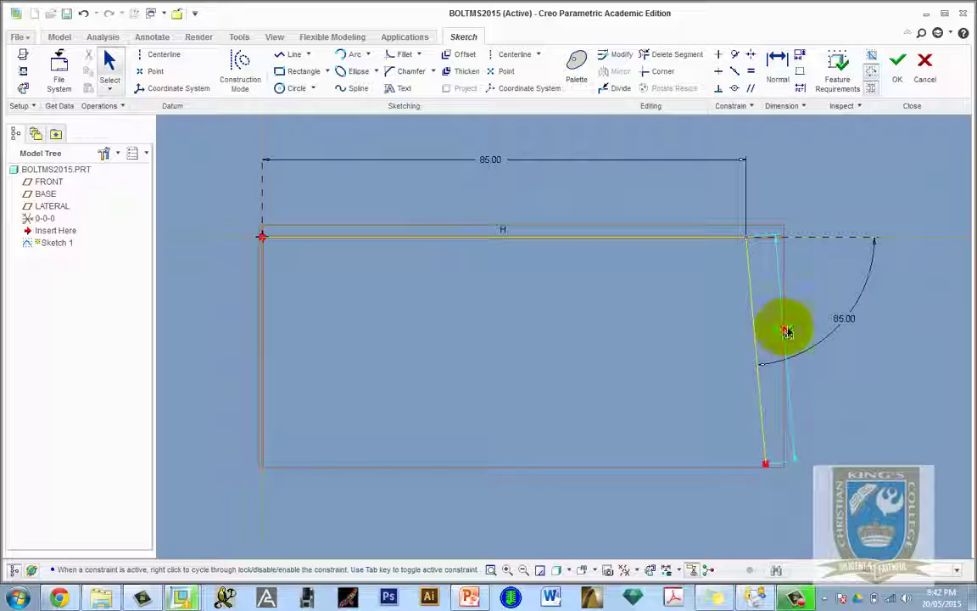
left_click_drag(787, 331, 836, 309)
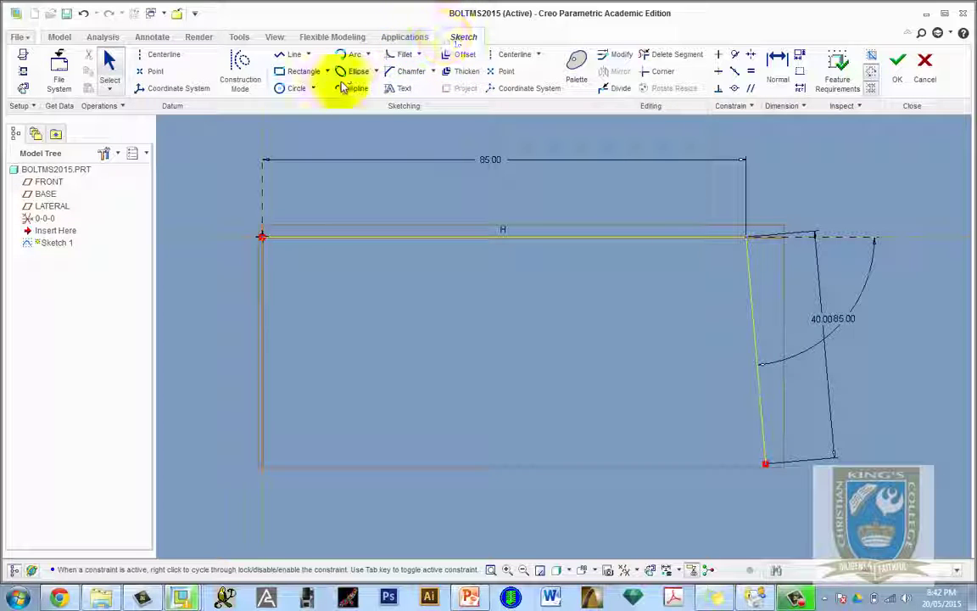
Step: Fillet the corner between the horizontal and angled lines and set its radius to 12
left_click(403, 56)
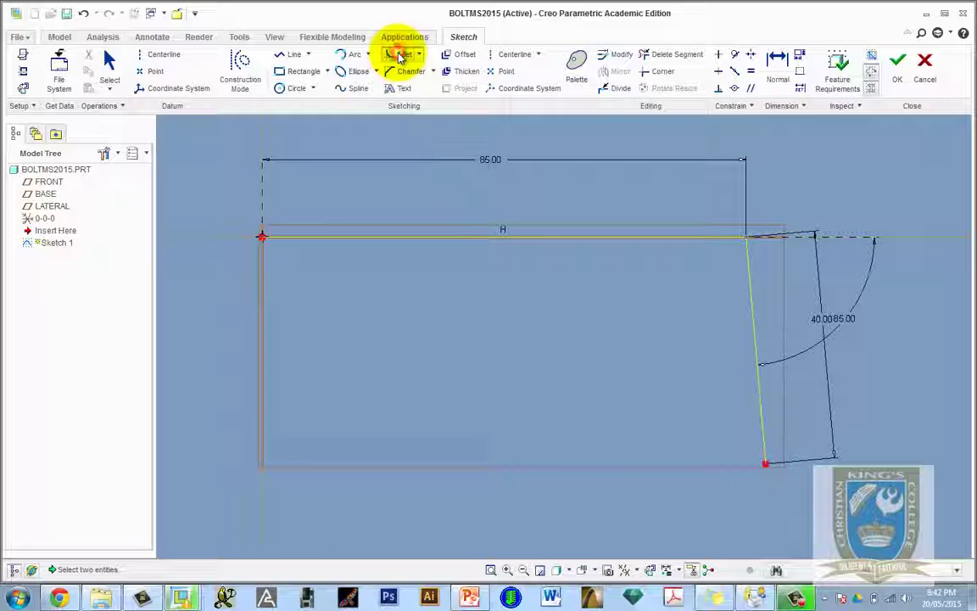
left_click(696, 238)
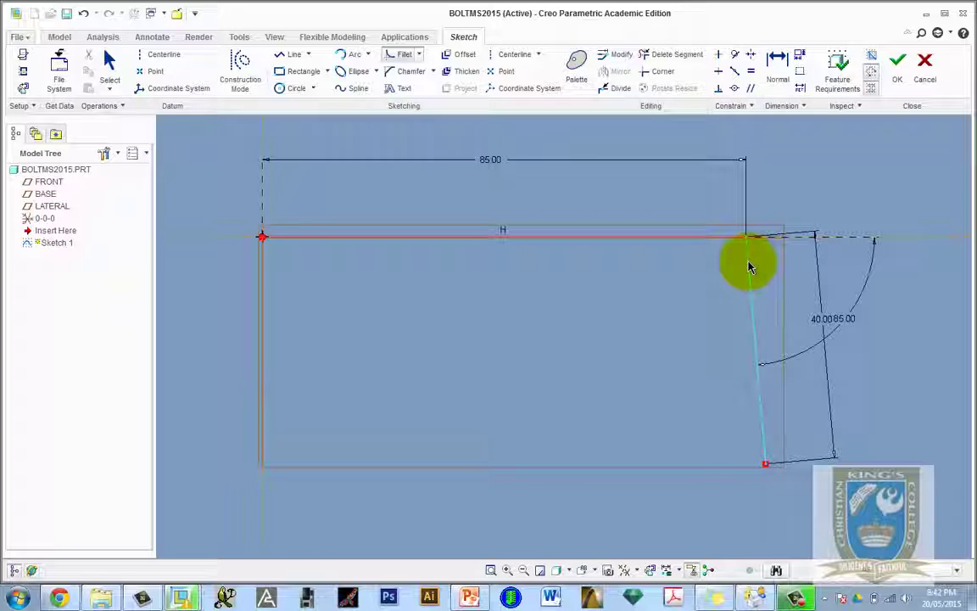
left_click(749, 266)
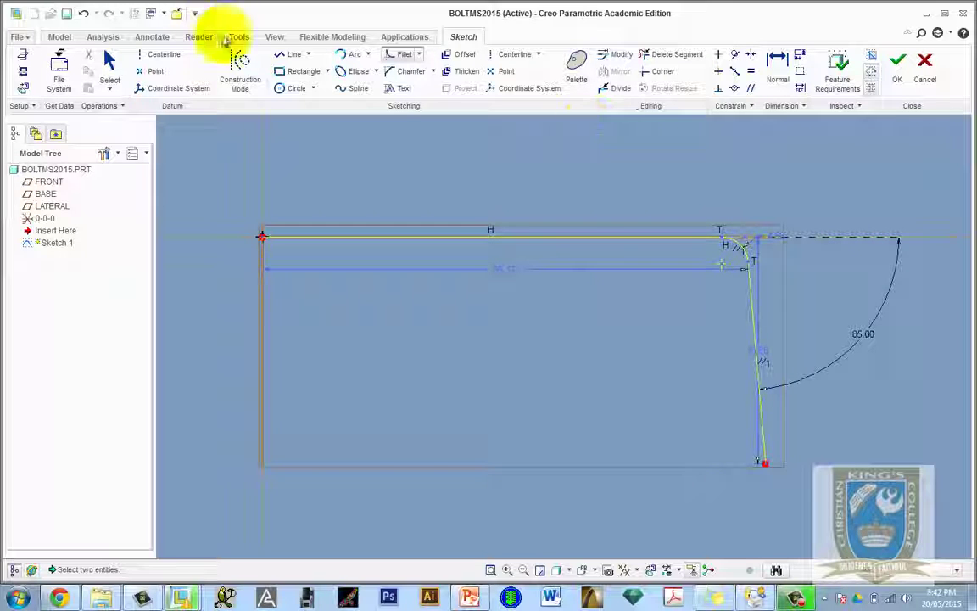
left_click(103, 58)
left_click_drag(752, 251, 779, 243)
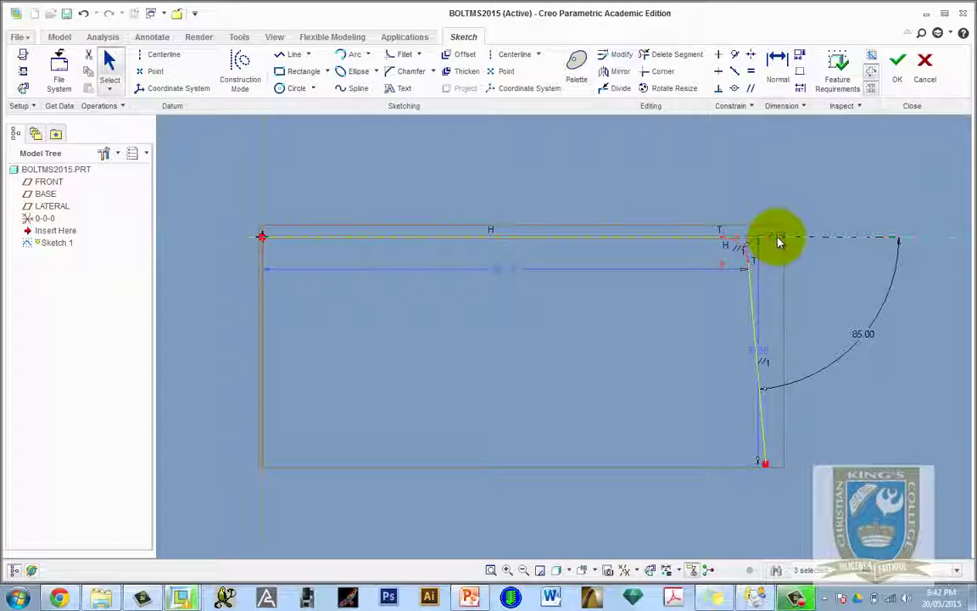
left_click(779, 240)
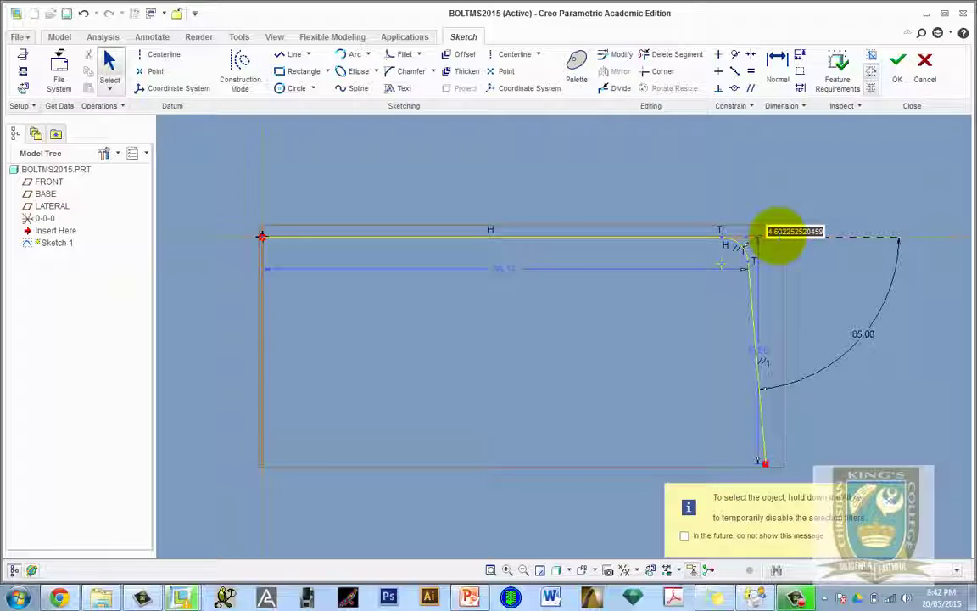
key("Return")
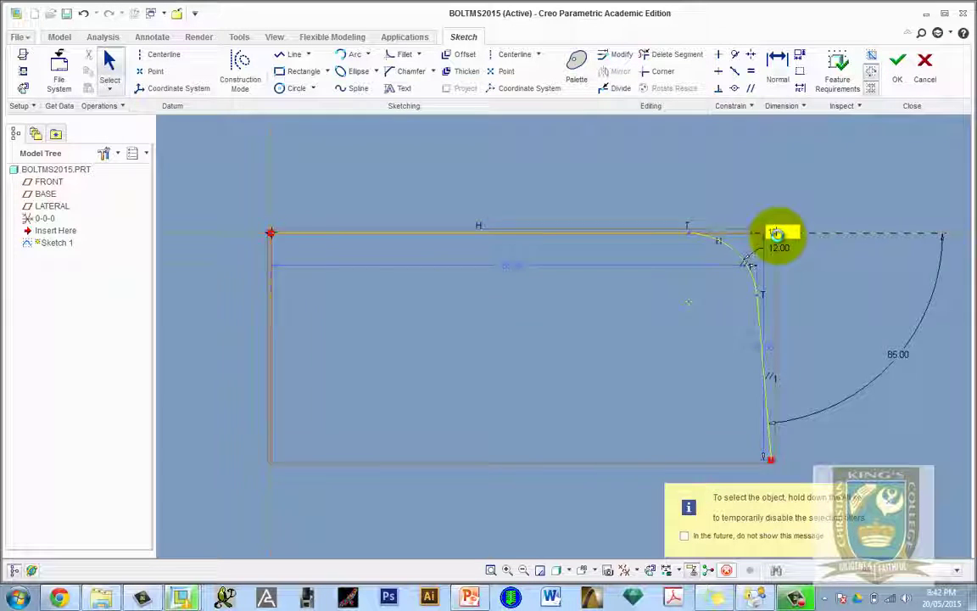
scroll(731, 330, "up", 2)
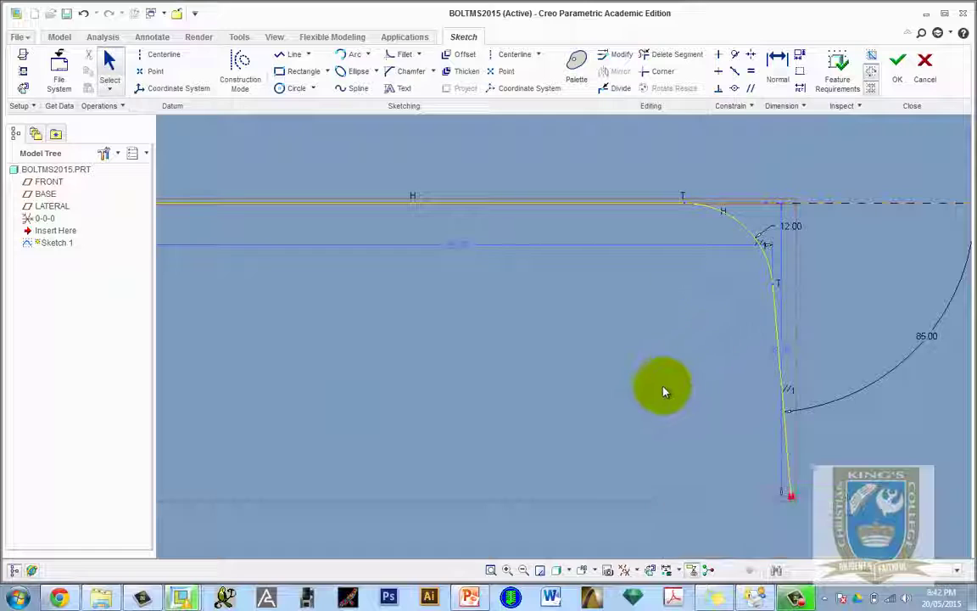
Step: Dimension the horizontal distance from the origin to the theoretical corner of the path, place it above the sketch and set it to 85
scroll(648, 393, "down", 2)
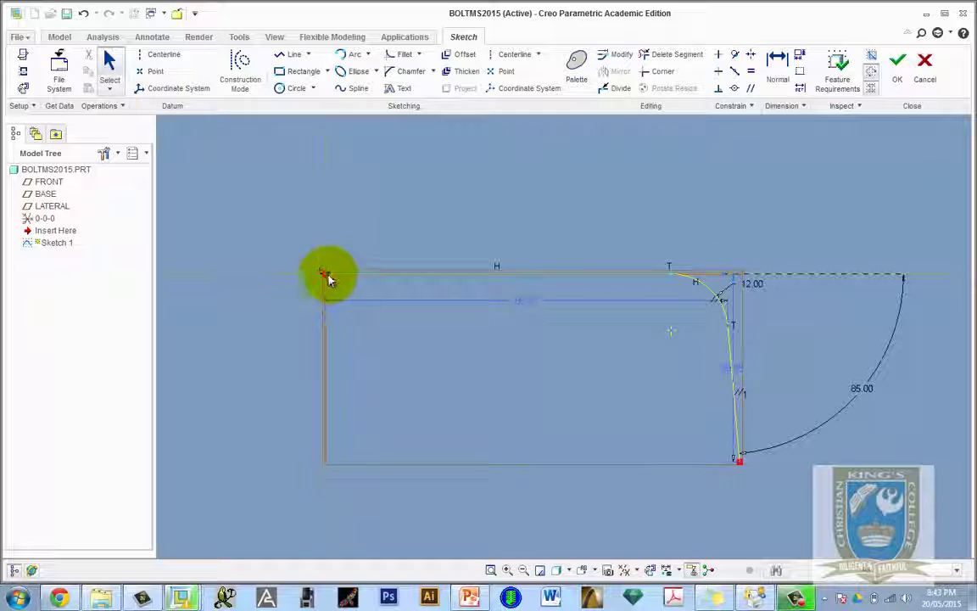
left_click(780, 61)
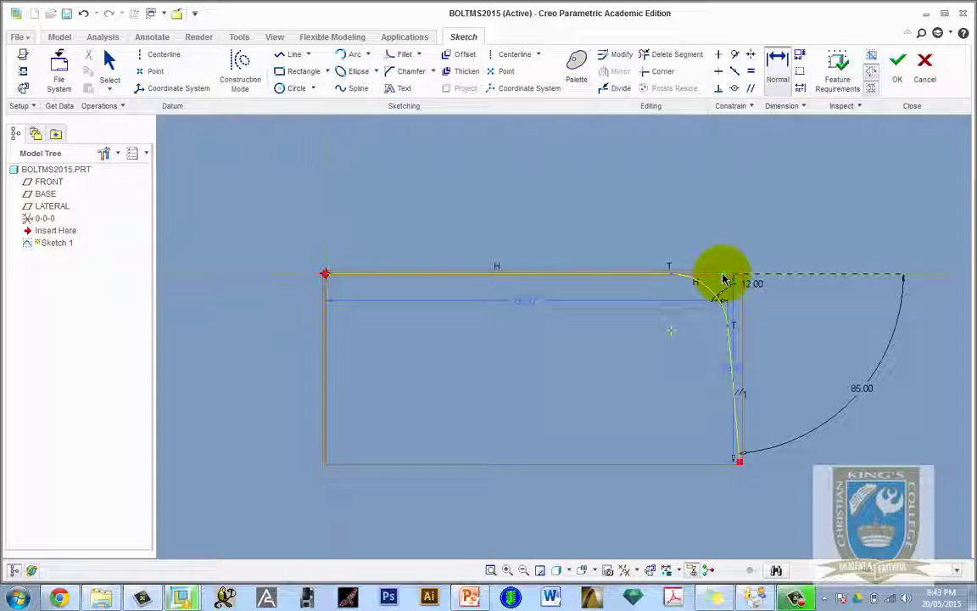
left_click(727, 280)
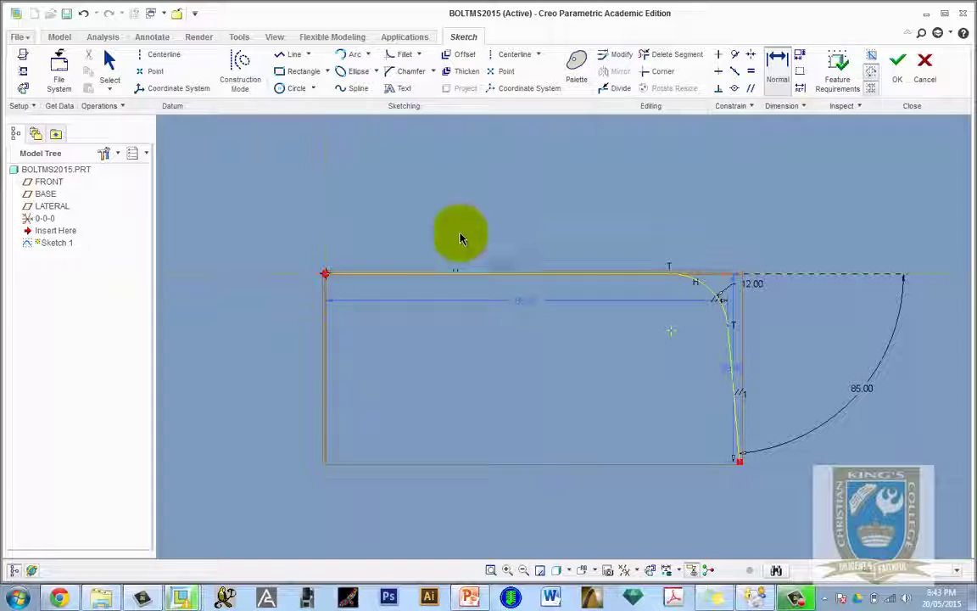
left_click(327, 274)
middle_click(526, 229)
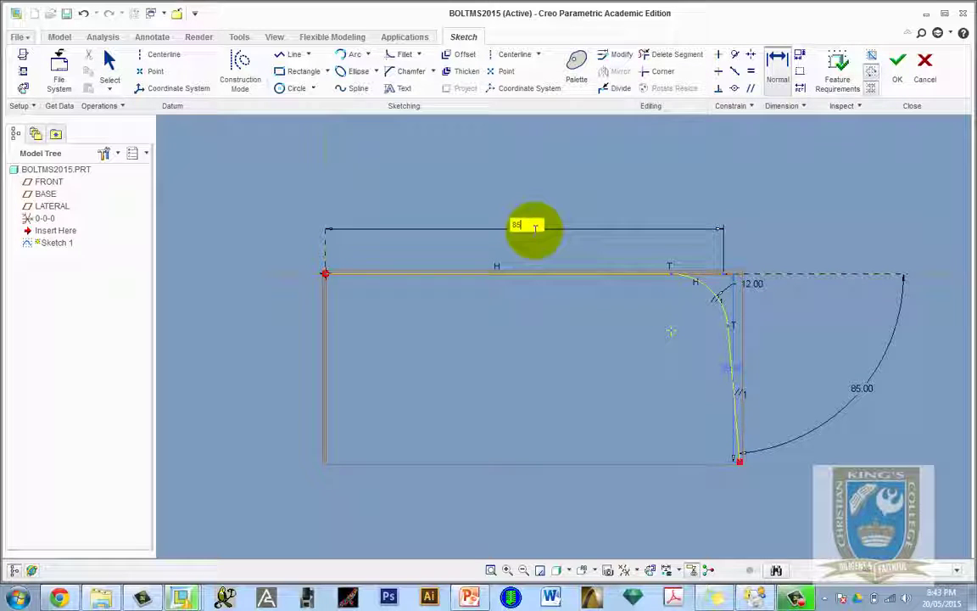
type("85")
key("Return")
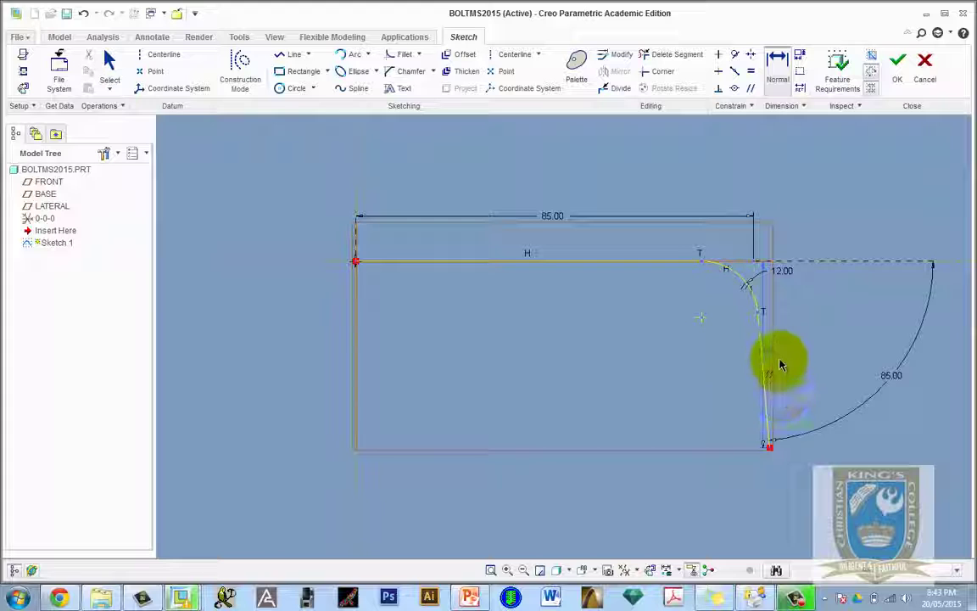
Step: Dimension the vertical distance from the theoretical corner to the free end of the angled line and set it to 40
left_click(763, 283)
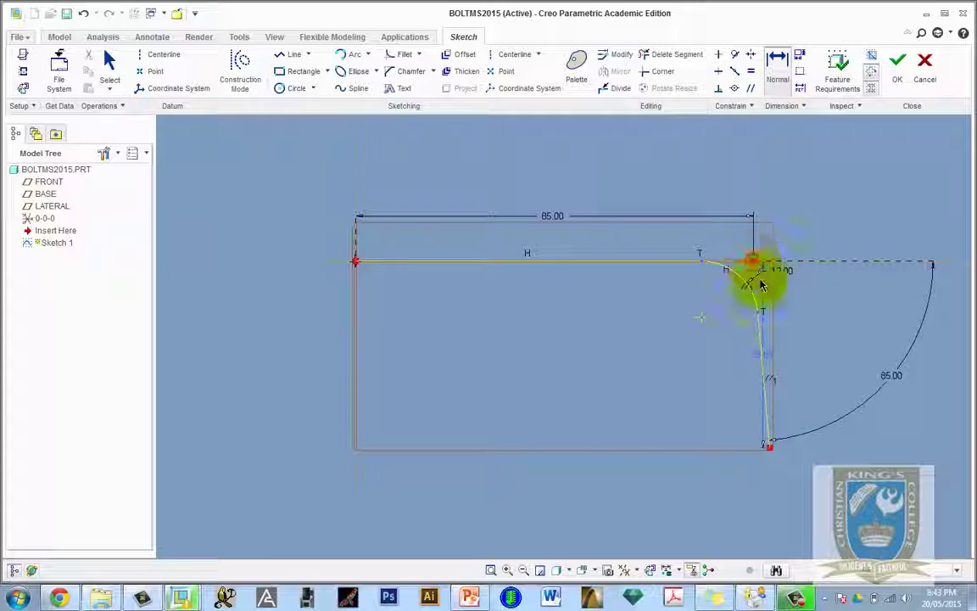
left_click(766, 445)
left_click(813, 344)
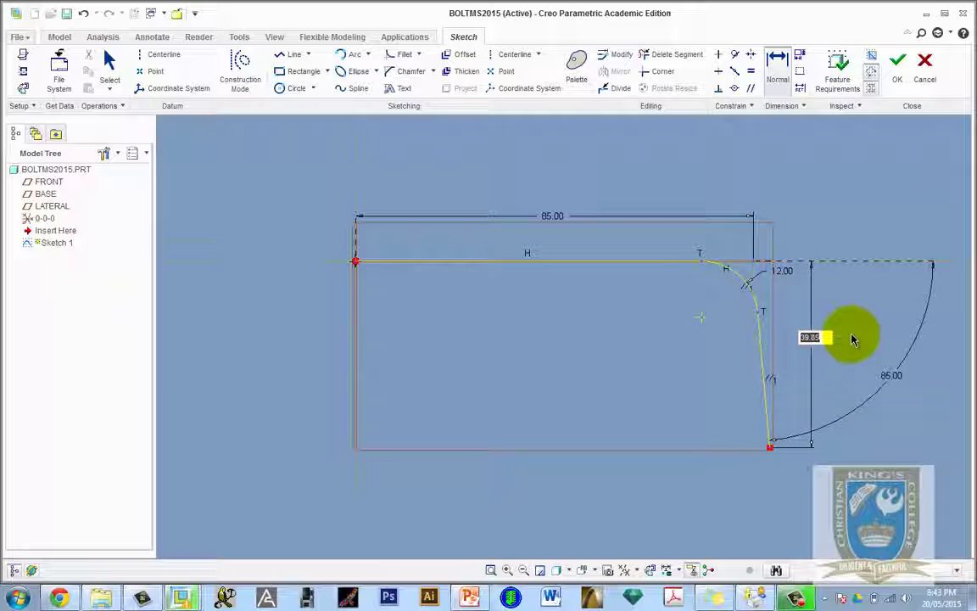
type("40")
key("Return")
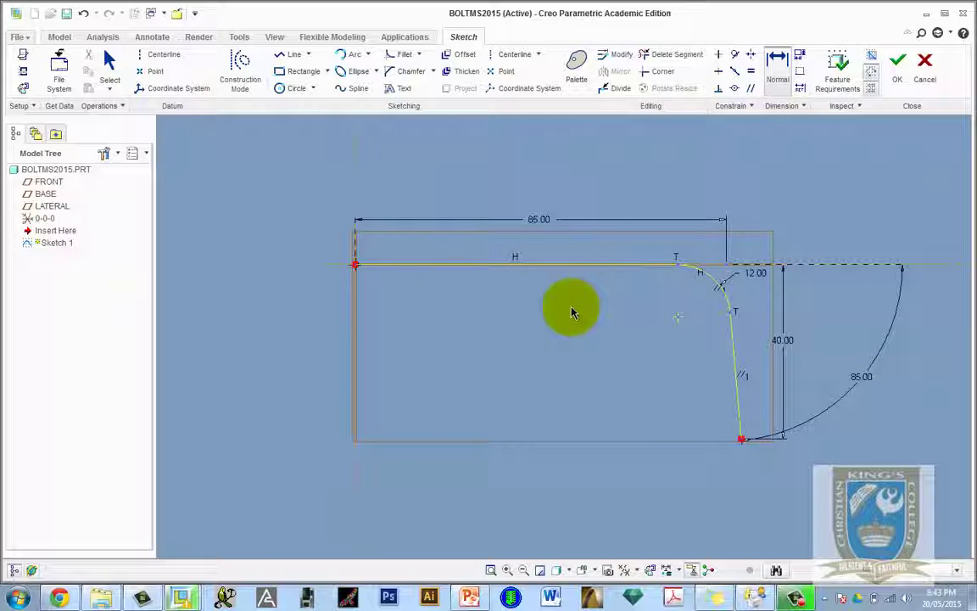
left_click(740, 385)
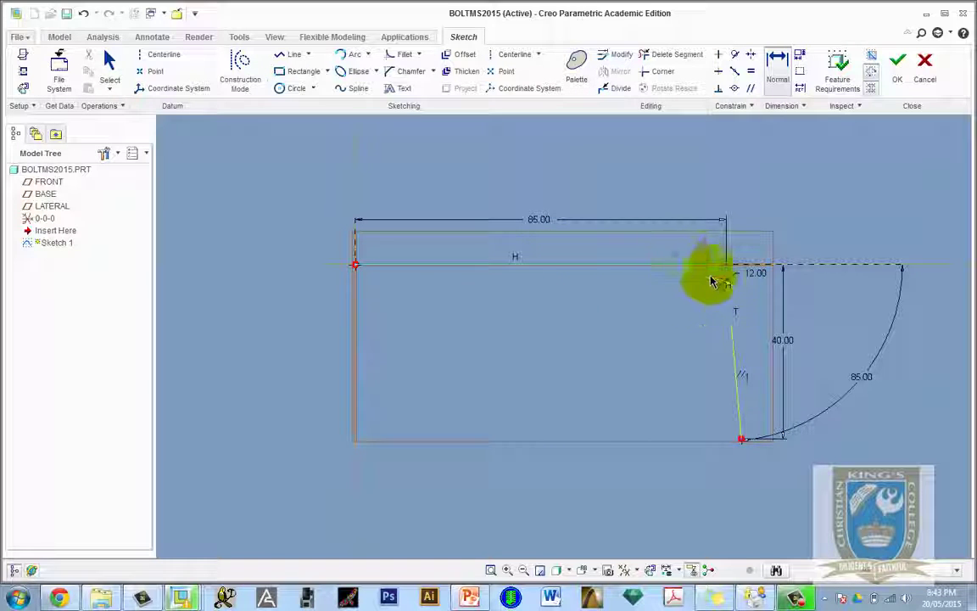
left_click(734, 323)
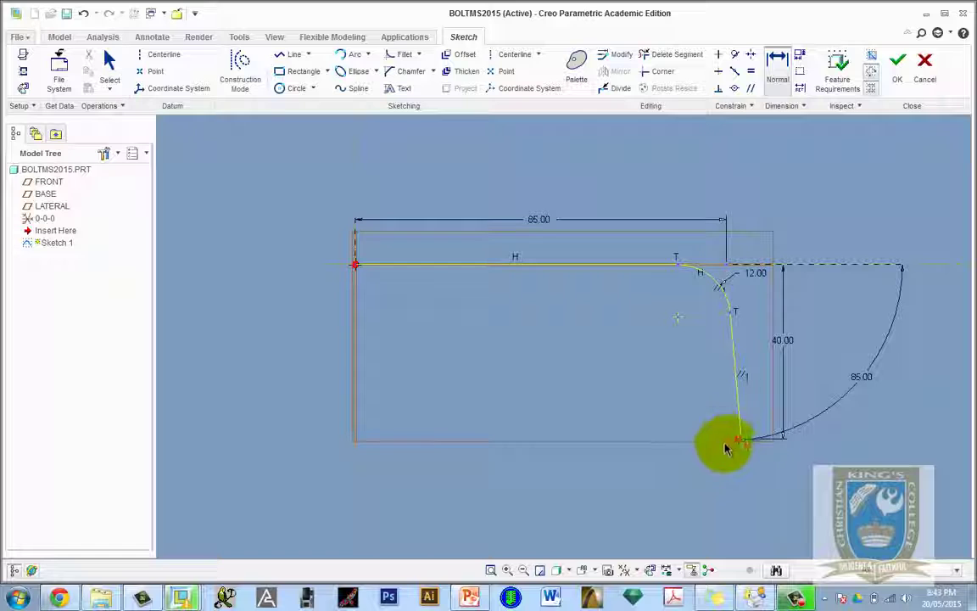
left_click_drag(742, 441, 712, 292)
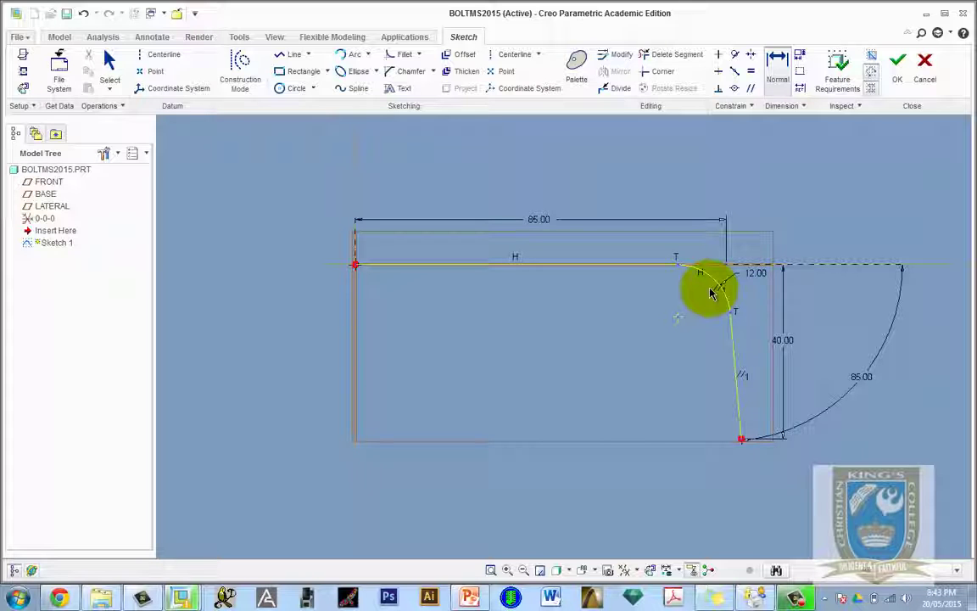
left_click_drag(711, 293, 706, 293)
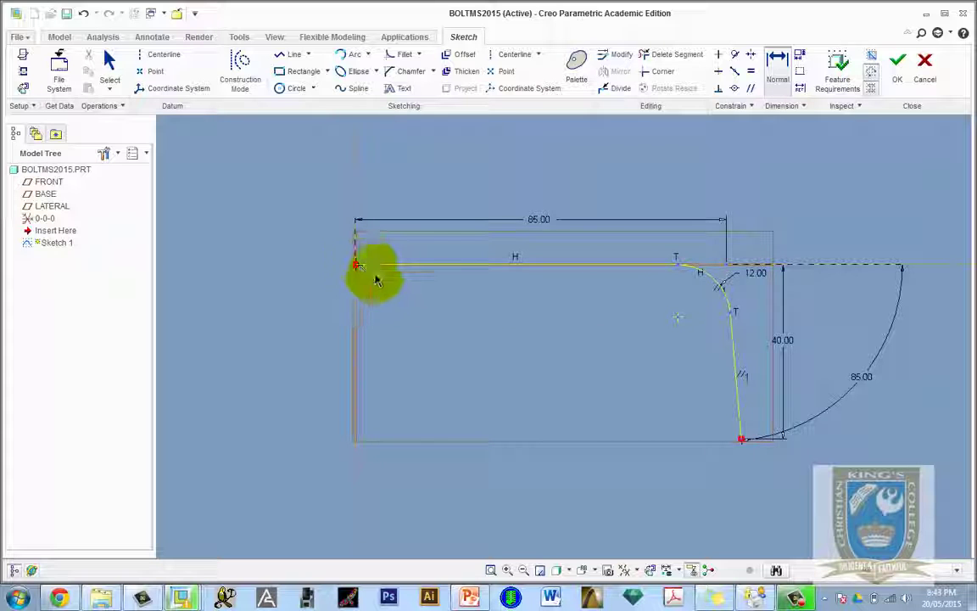
left_click(752, 437)
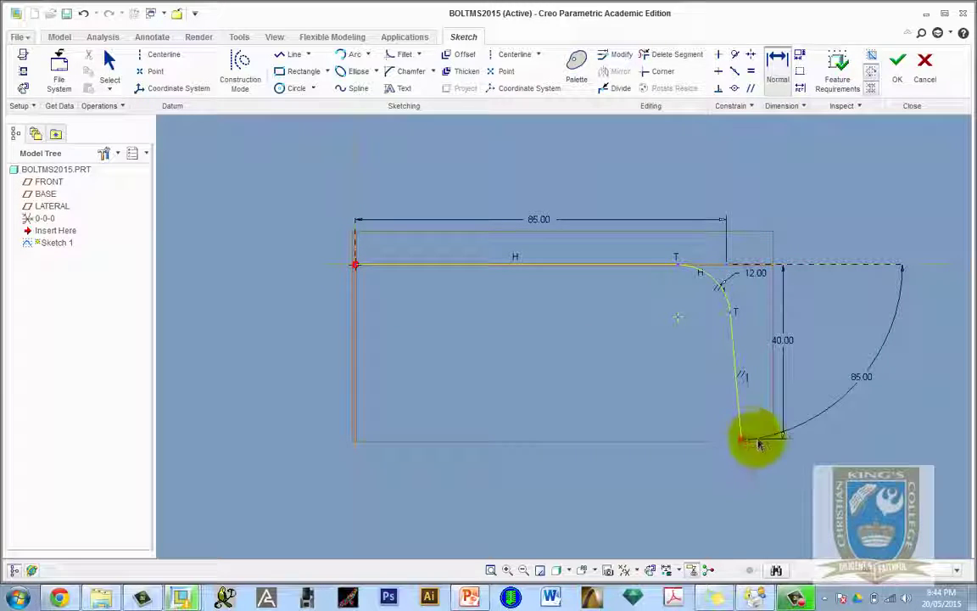
Step: Finish the path sketch and start a Swept Blend with the bent path as its origin trajectory, showing the trajectory references
left_click(901, 72)
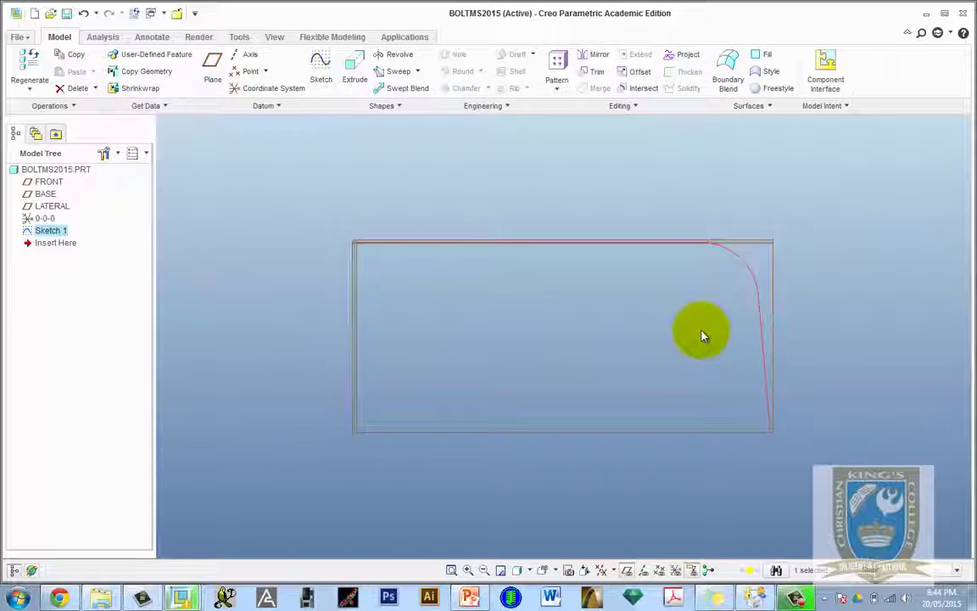
mouse_move(702, 333)
middle_mouse_down()
mouse_move(742, 288)
mouse_move(721, 283)
mouse_move(718, 300)
middle_mouse_up()
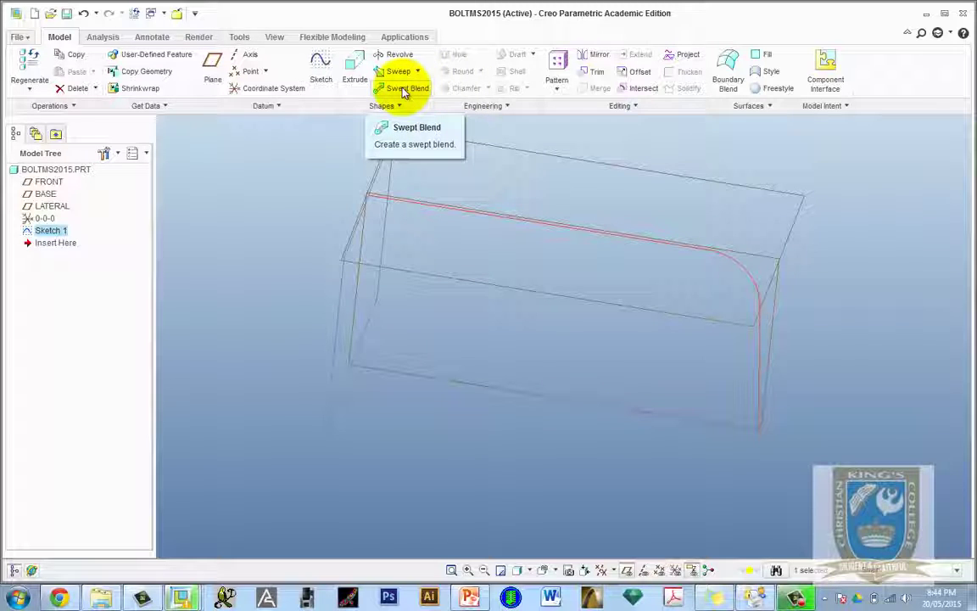
left_click(406, 89)
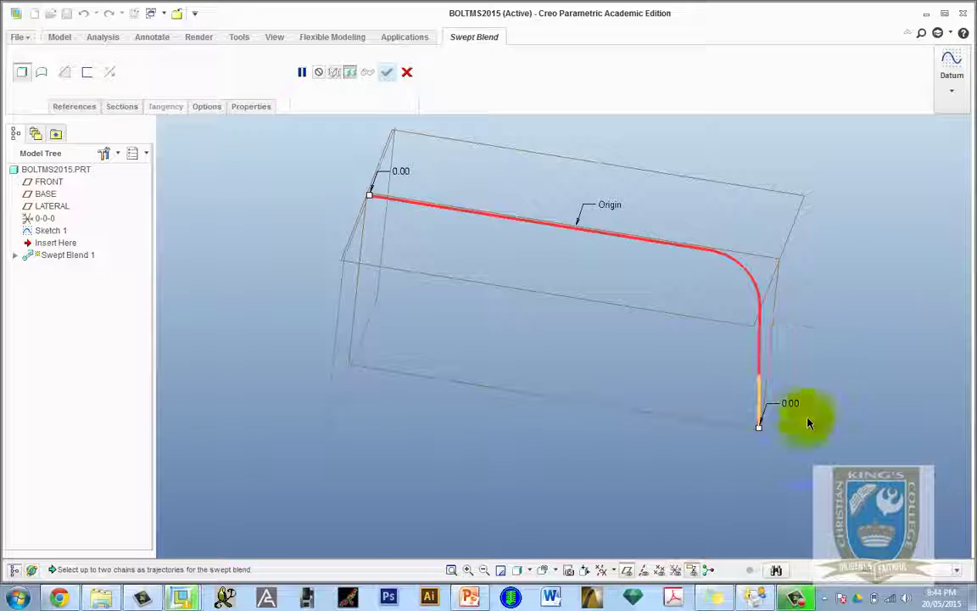
left_click(762, 420)
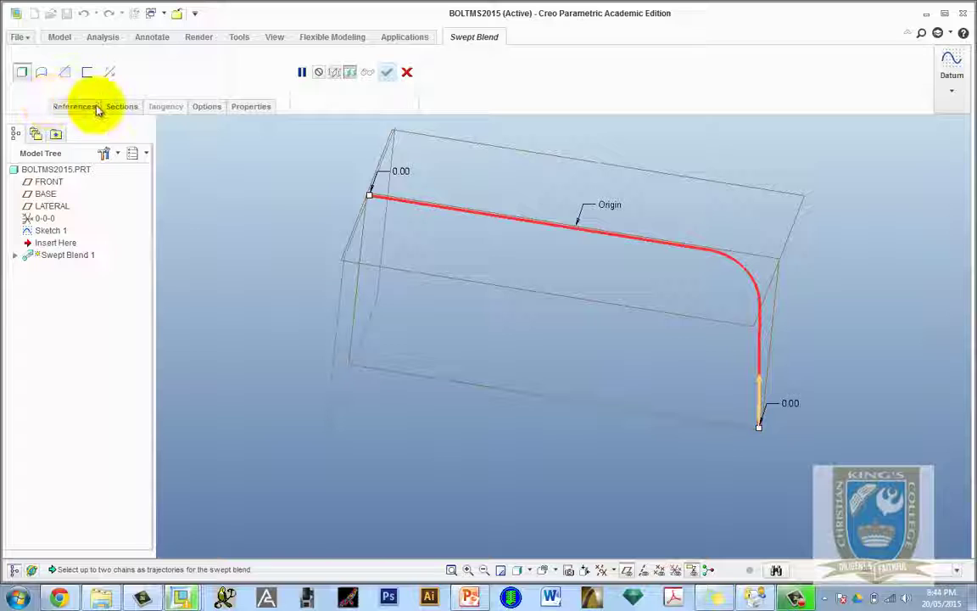
left_click(81, 111)
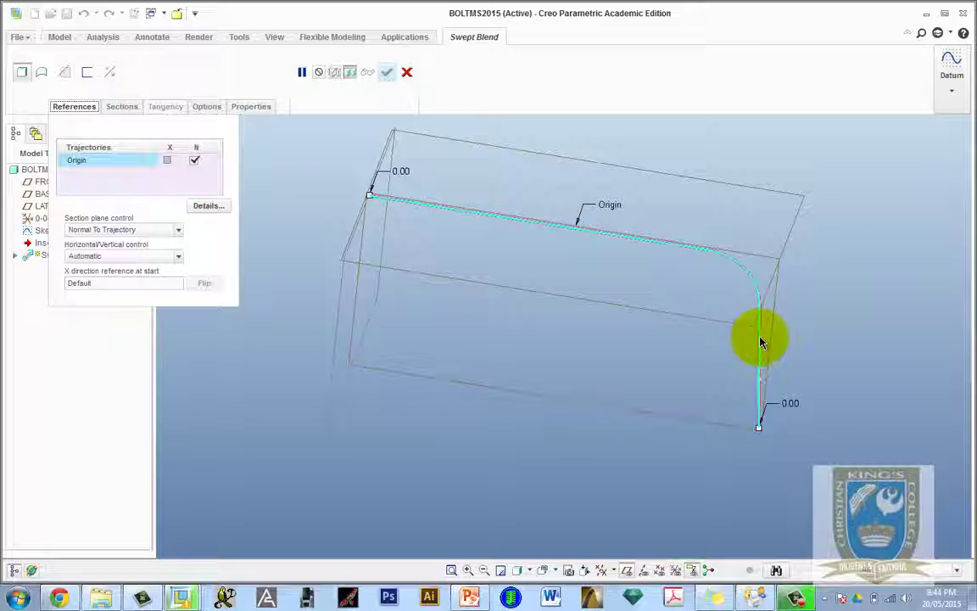
Step: Set the swept blend to use sketched sections and open the sketch for Section 1 at the trajectory's start
left_click(127, 108)
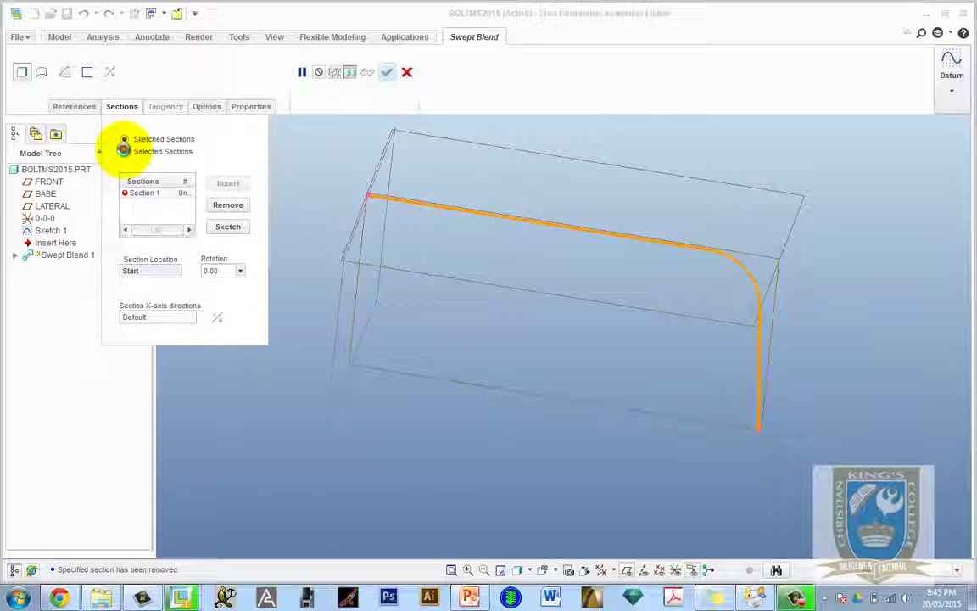
left_click(124, 152)
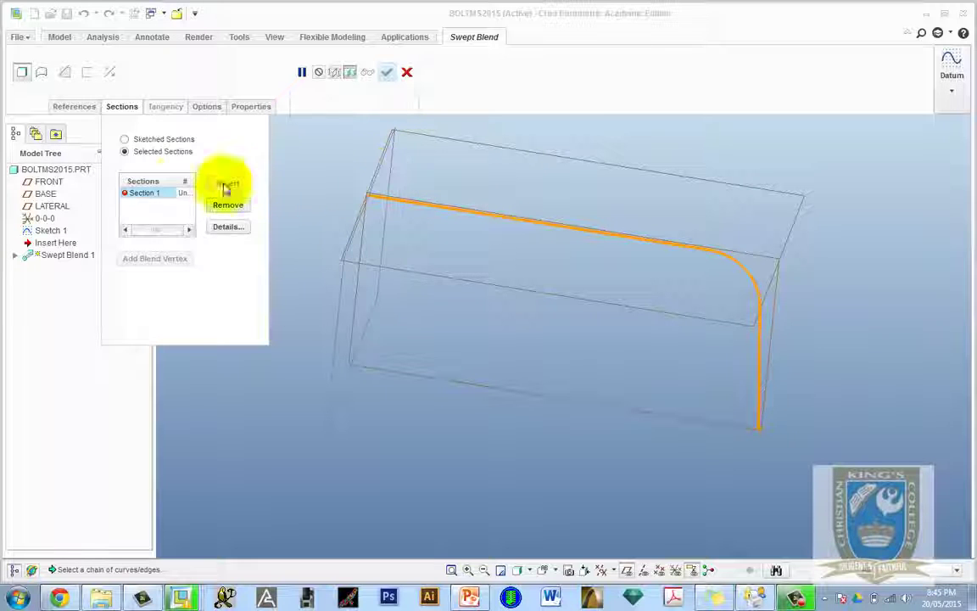
left_click(124, 139)
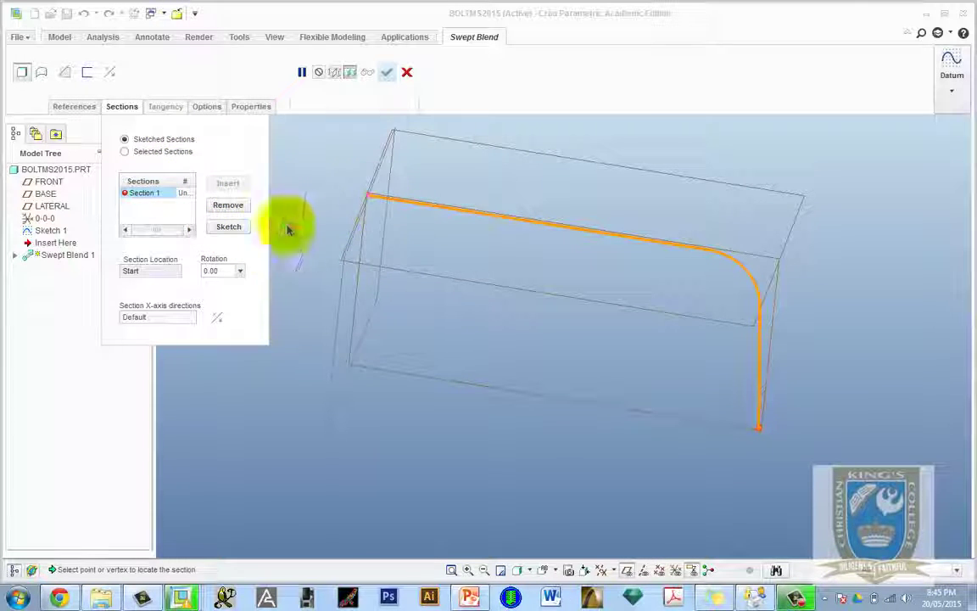
left_click(228, 227)
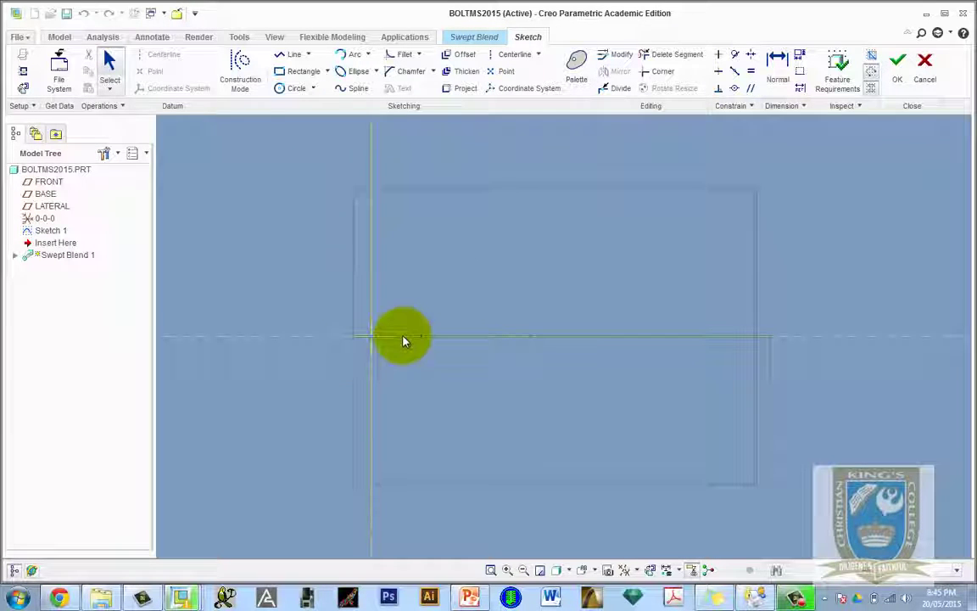
Step: Sketch a circle centred on the trajectory's start point, set its diameter to 10 and finish the section sketch
mouse_move(515, 284)
middle_mouse_down()
mouse_move(501, 308)
mouse_move(396, 297)
middle_mouse_up()
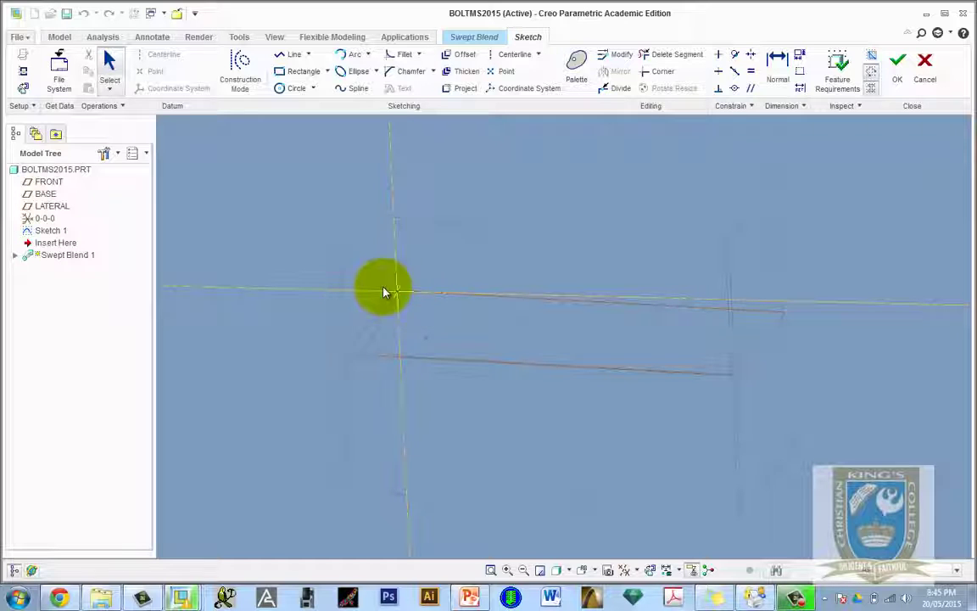
mouse_move(396, 299)
middle_mouse_down()
mouse_move(381, 332)
mouse_move(396, 309)
middle_mouse_up()
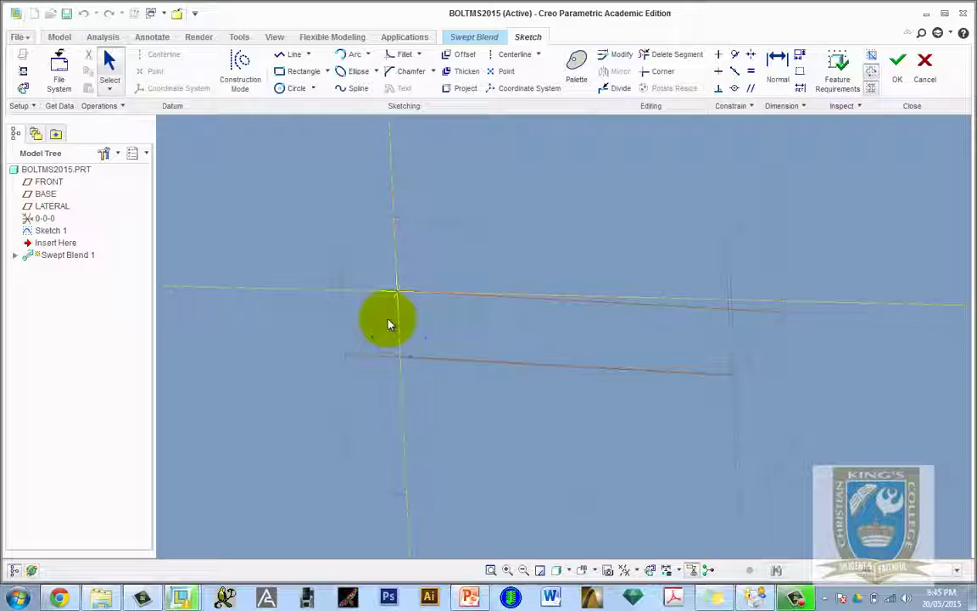
mouse_move(388, 324)
middle_mouse_down()
mouse_move(399, 318)
mouse_move(399, 284)
mouse_move(384, 273)
mouse_move(394, 327)
mouse_move(399, 268)
mouse_move(421, 316)
middle_mouse_up()
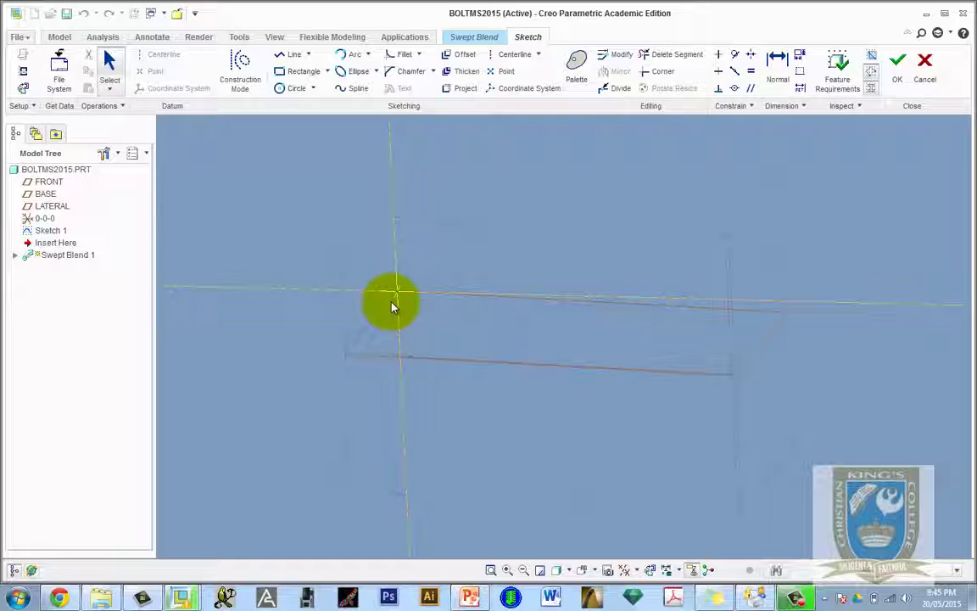
middle_click_drag(386, 321, 390, 320)
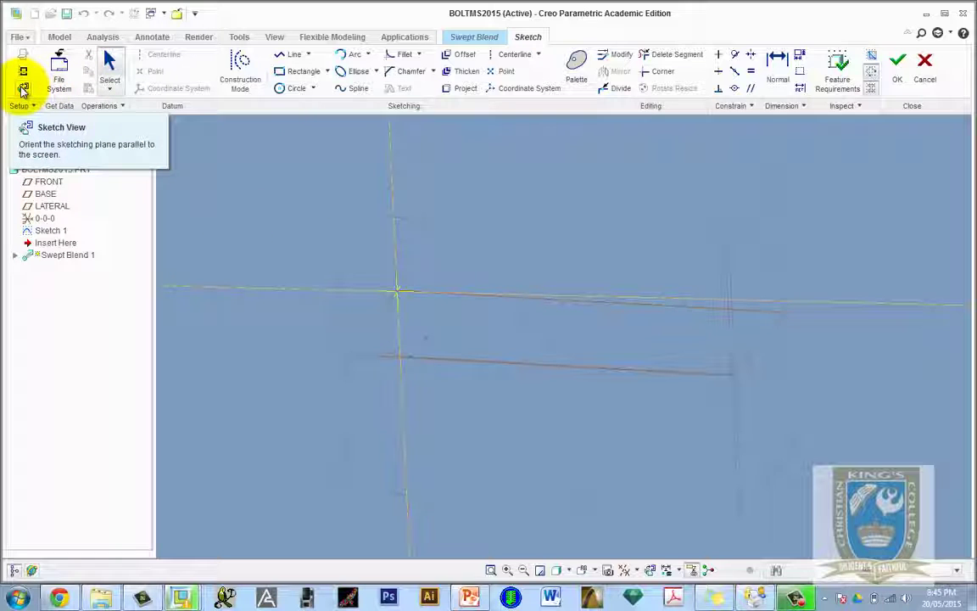
left_click(23, 90)
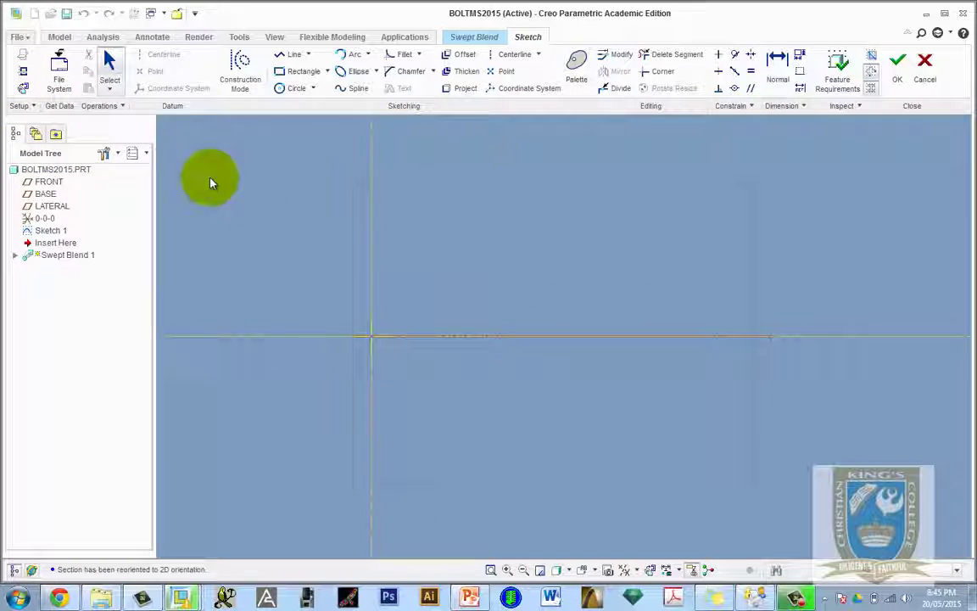
left_click(289, 88)
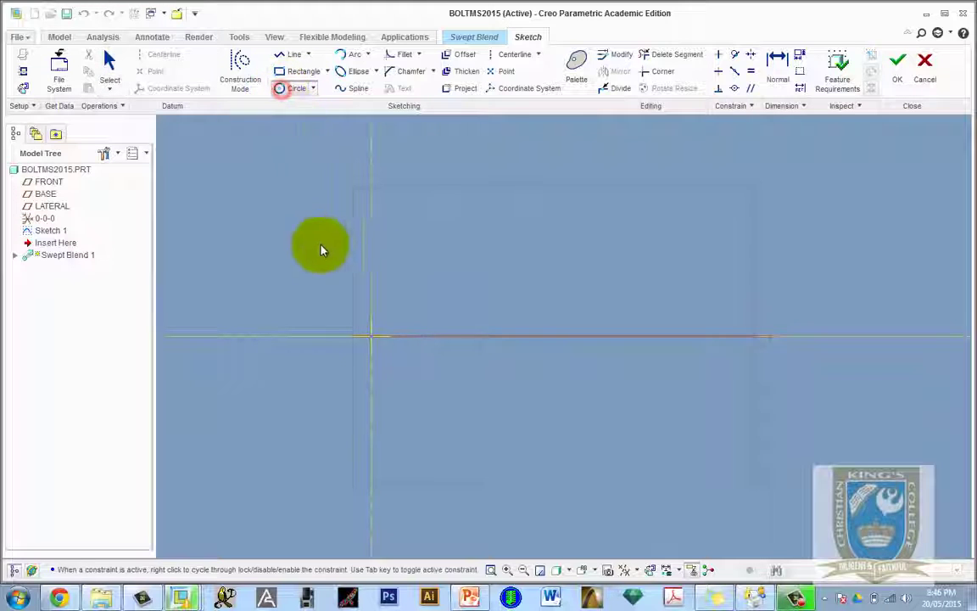
left_click(373, 337)
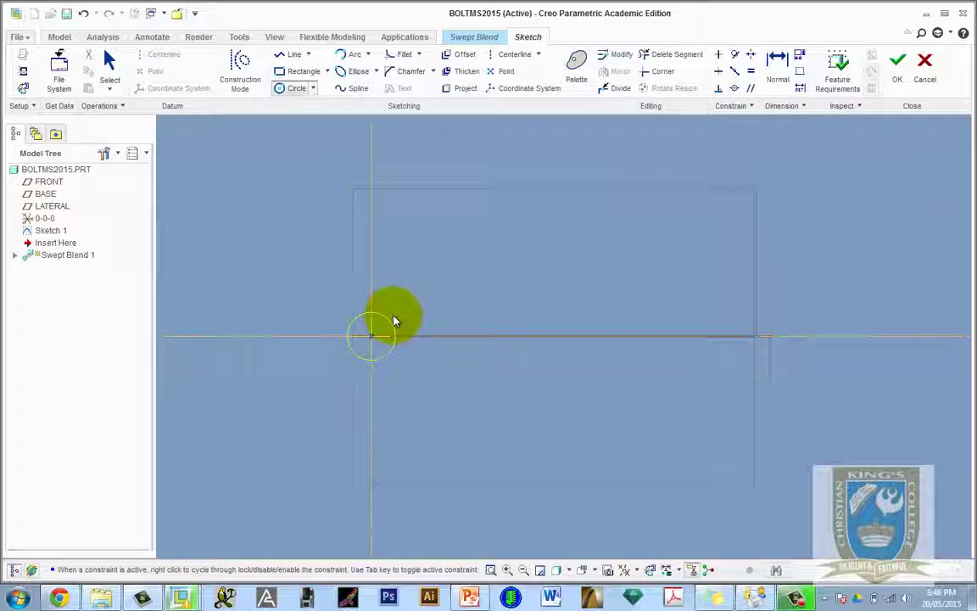
left_click(394, 321)
left_click(109, 61)
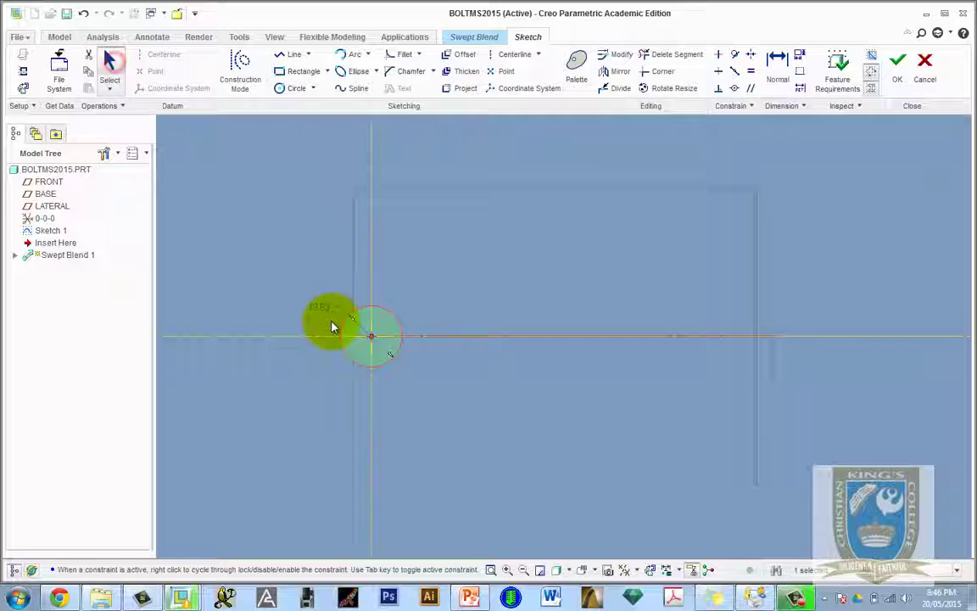
double_click(325, 304)
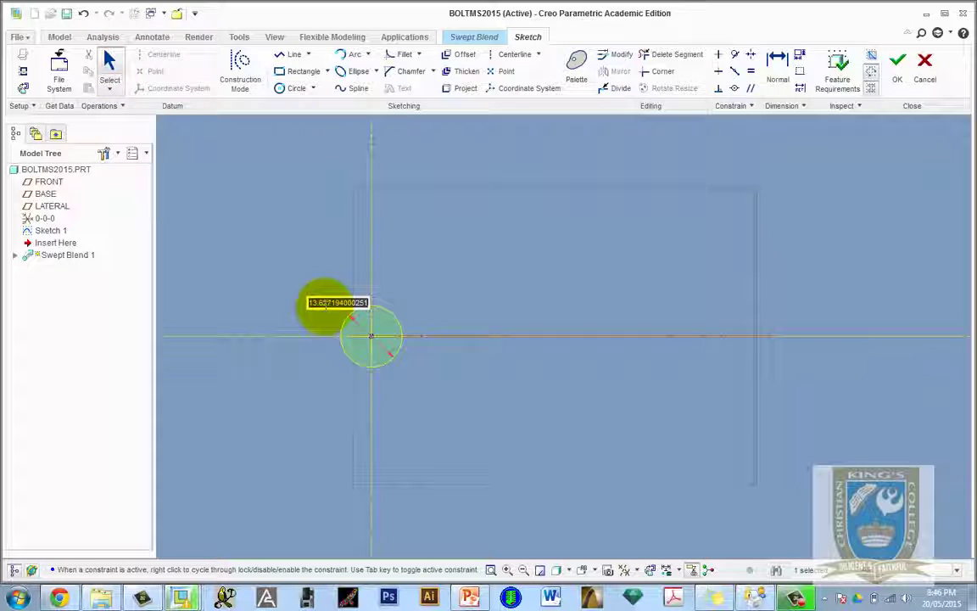
type("10")
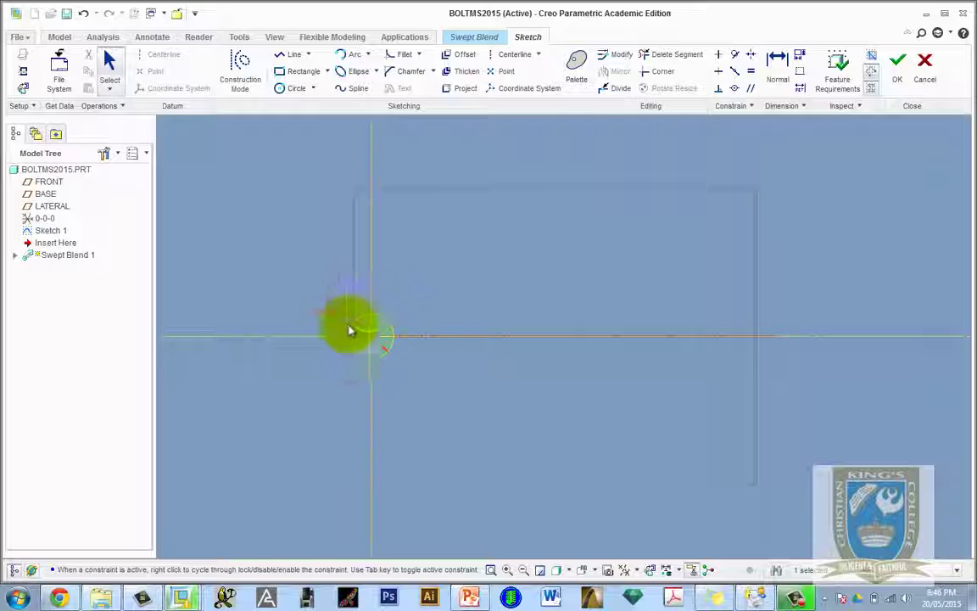
left_click(899, 67)
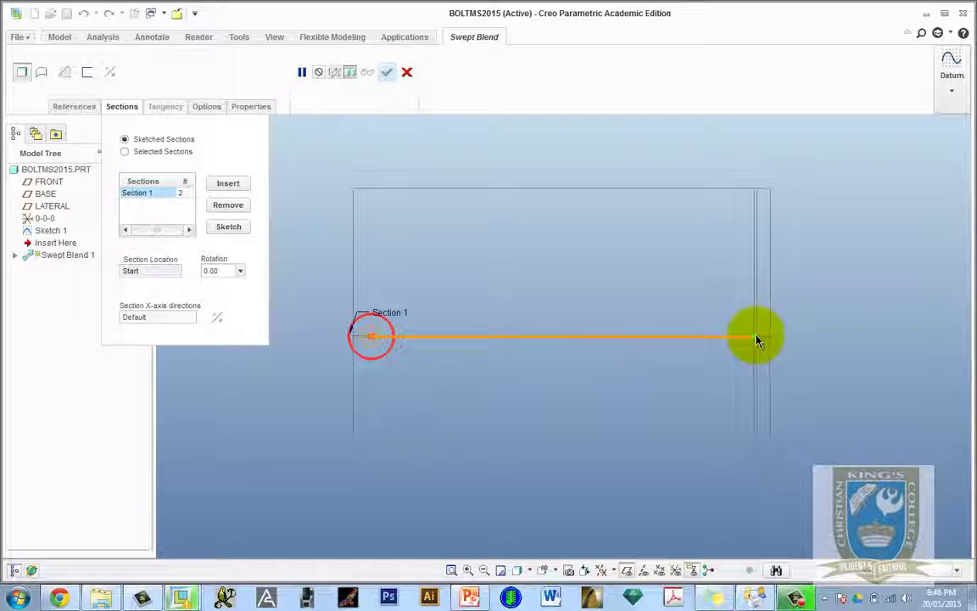
Step: Insert a second section at the end of the swept blend's trajectory
left_click(228, 185)
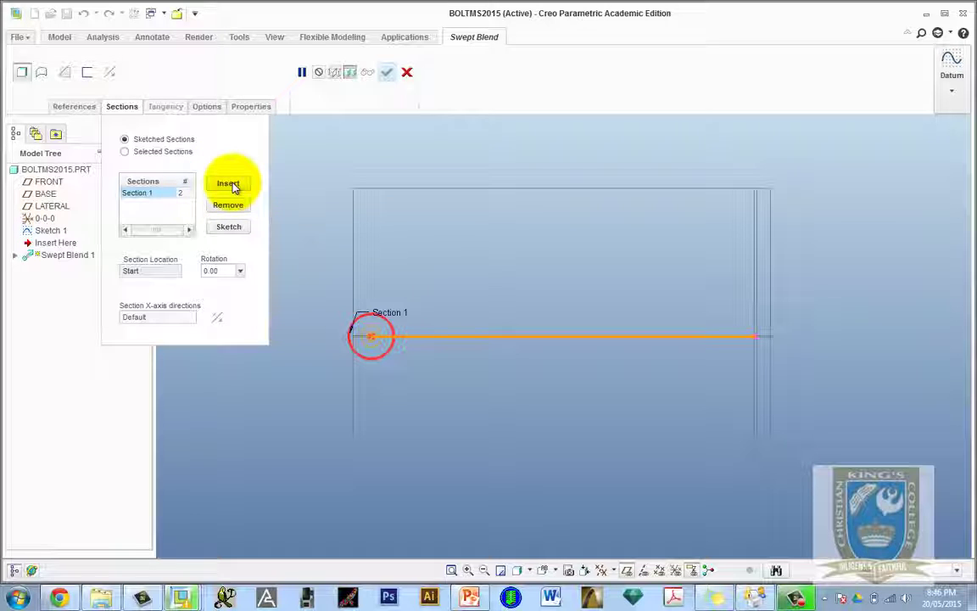
left_click(231, 184)
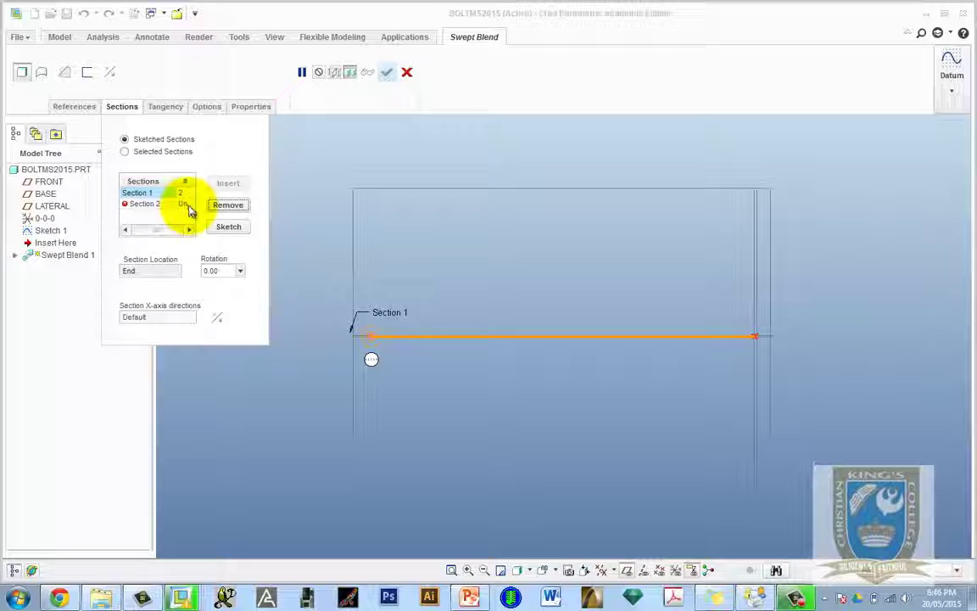
Step: Sketch a circle about 14 in diameter for Section 2, centred on the trajectory's end point
left_click(233, 228)
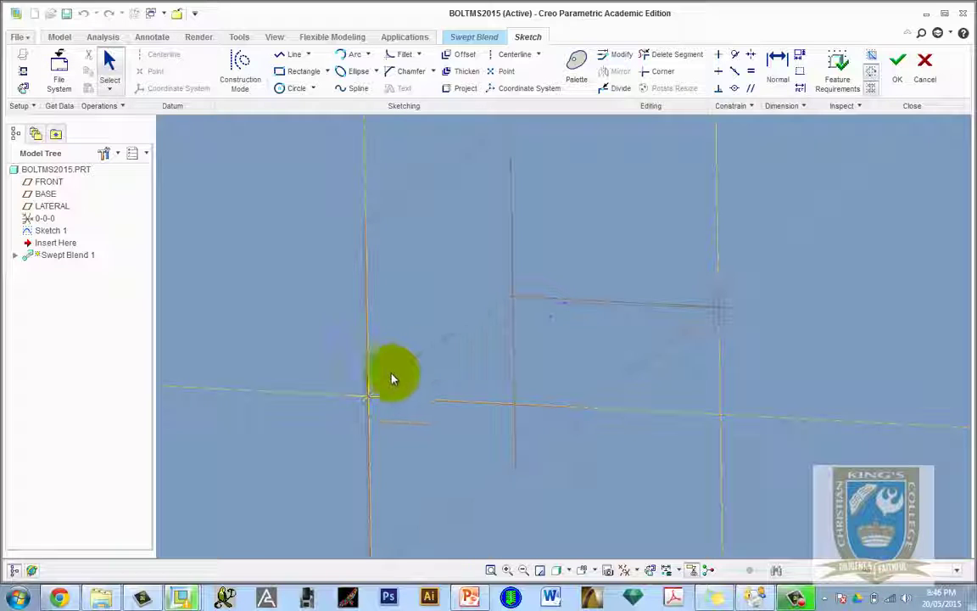
left_click_drag(718, 312, 531, 310)
left_click_drag(430, 360, 369, 402)
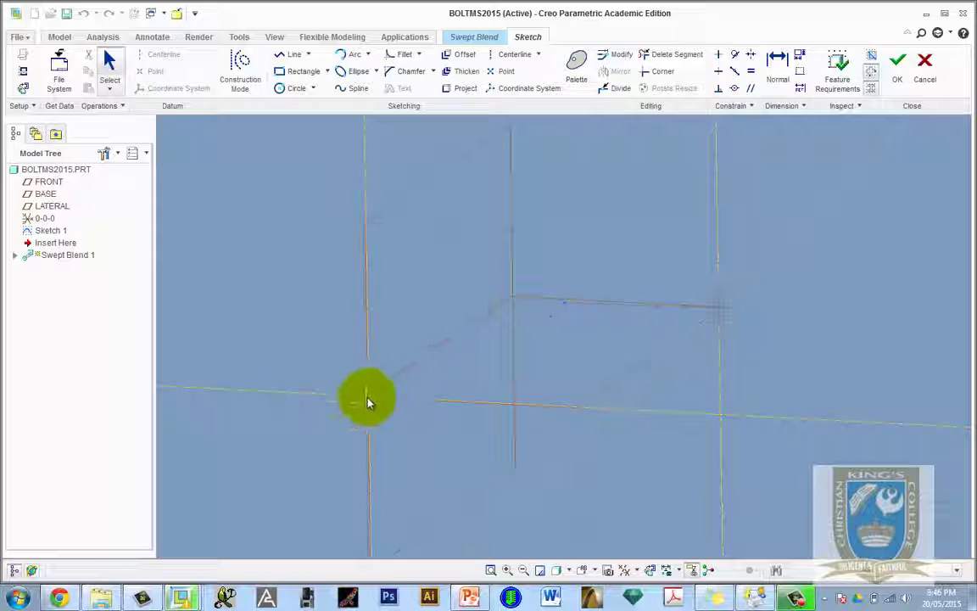
left_click(23, 86)
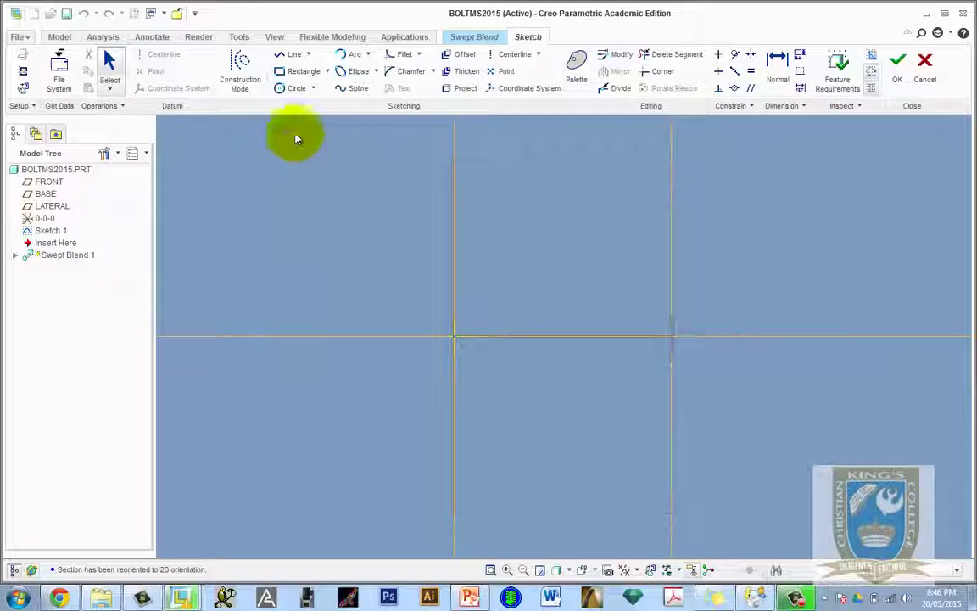
left_click(285, 88)
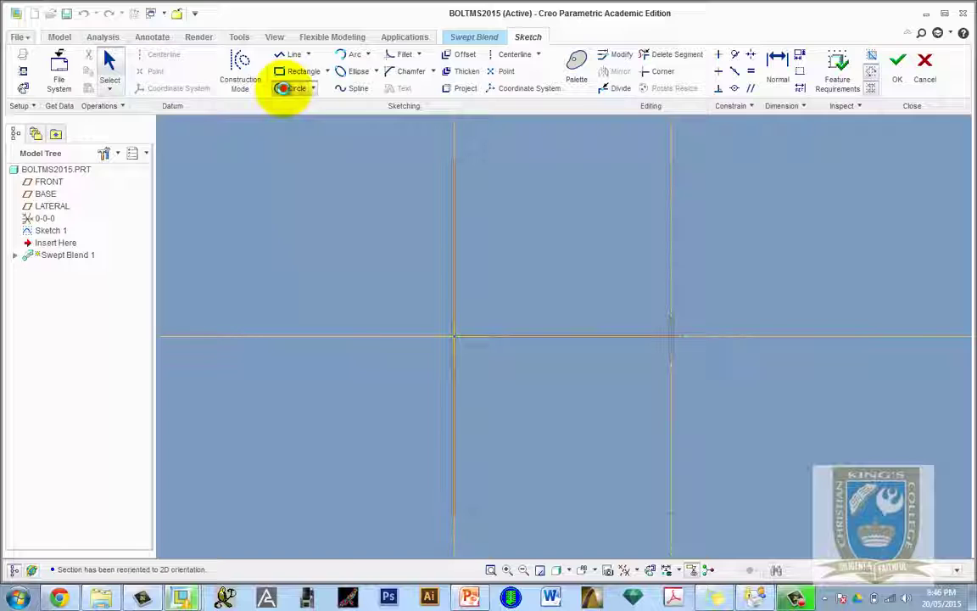
left_click(454, 337)
left_click(429, 314)
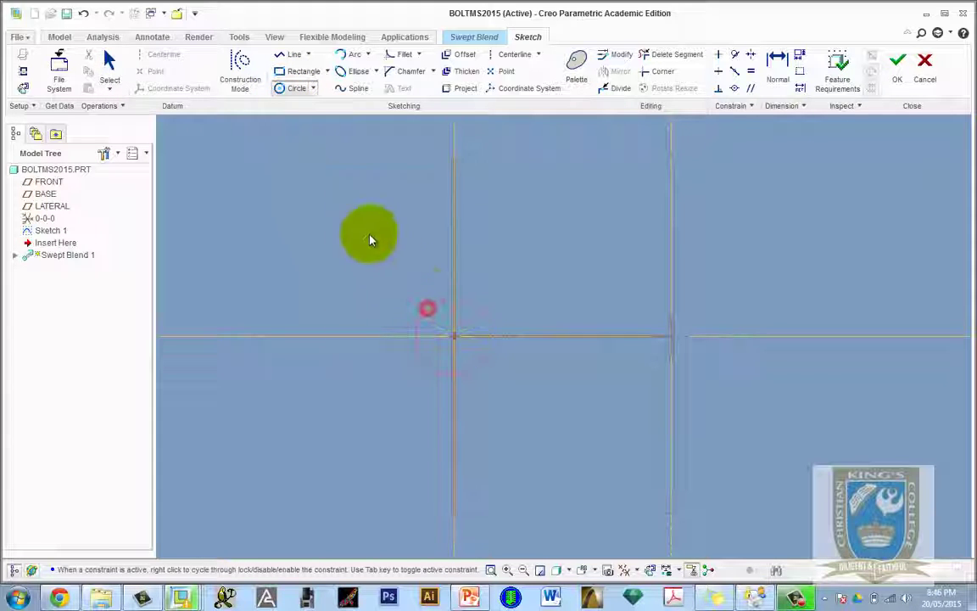
Step: Resize the Section 2 circle to match Section 1's diameter and finish the section sketch
left_click(107, 68)
left_click(404, 297)
left_click(400, 299)
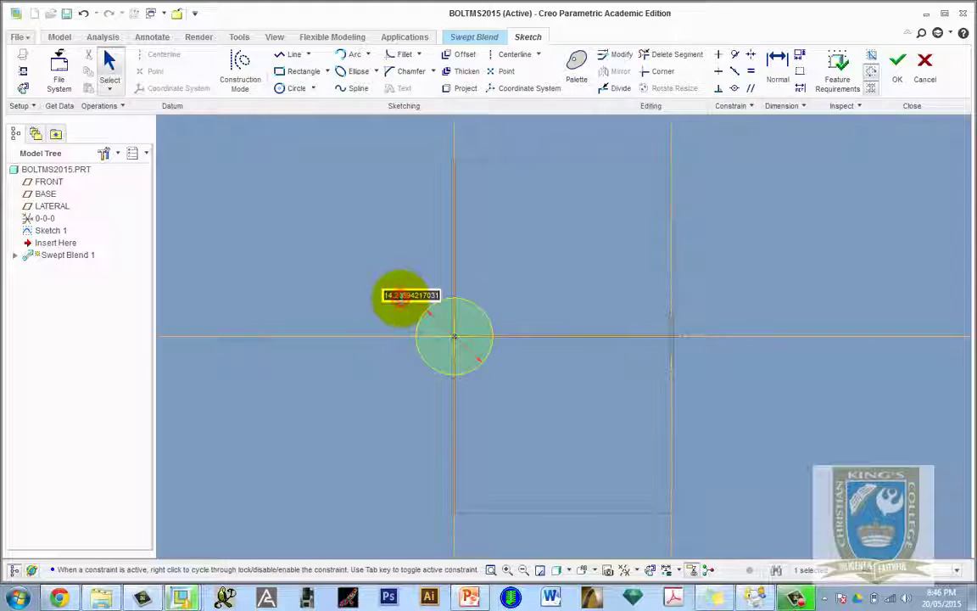
type("6")
key("Return")
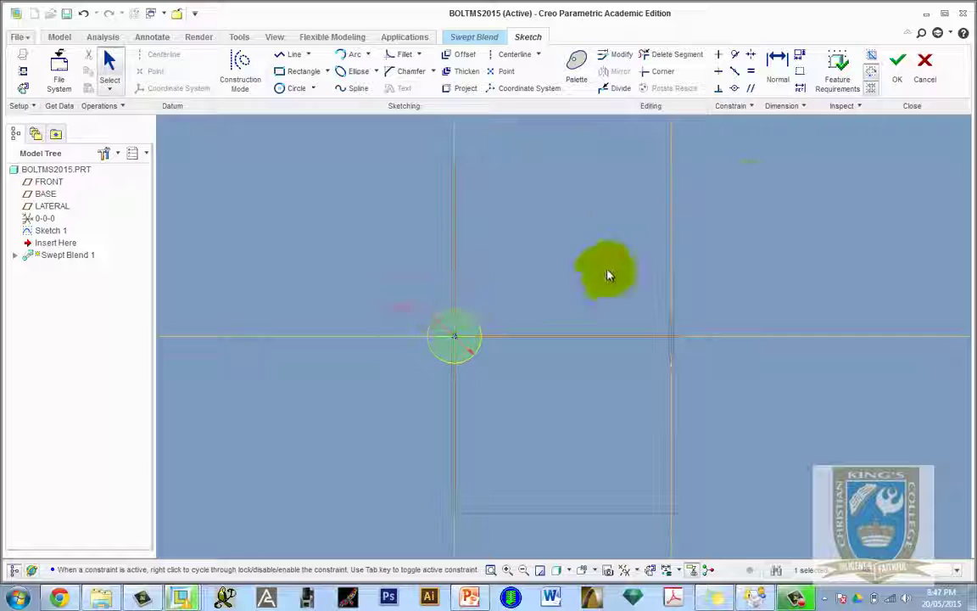
left_click(898, 63)
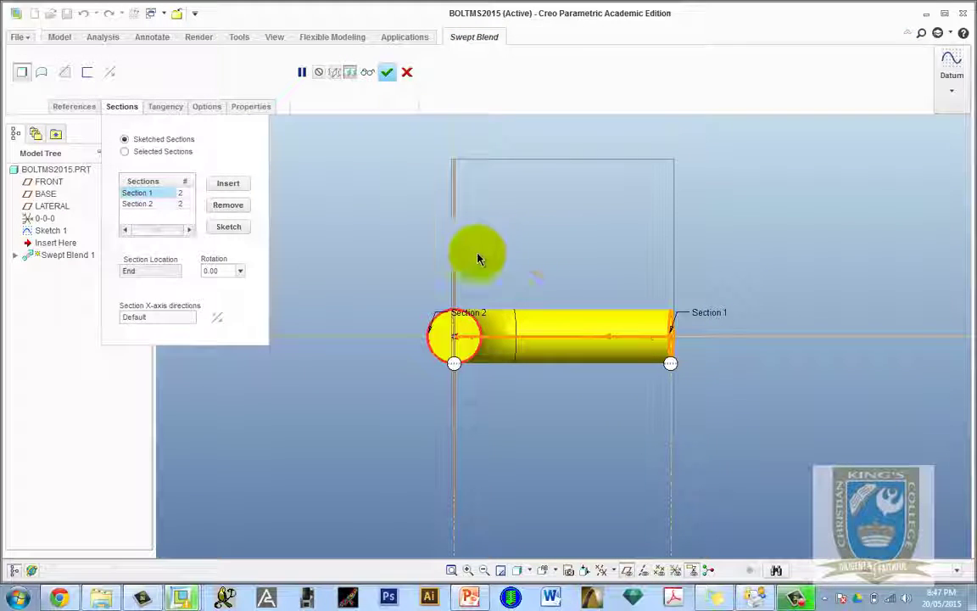
Step: Accept the swept blend through both circular sections to create the solid bent bolt
middle_click_drag(525, 253, 507, 284)
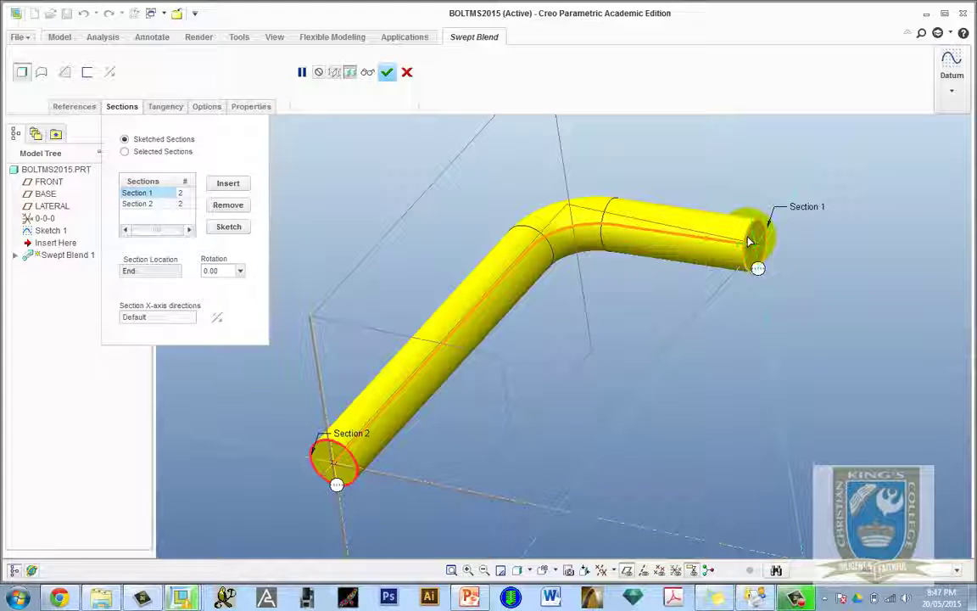
left_click(750, 243)
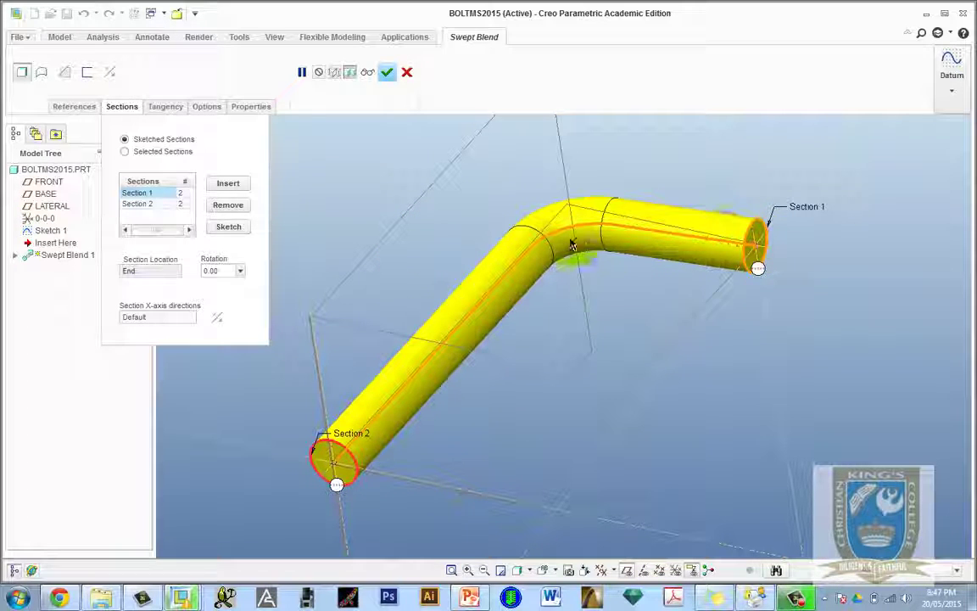
left_click(386, 73)
scroll(534, 318, "down", 3)
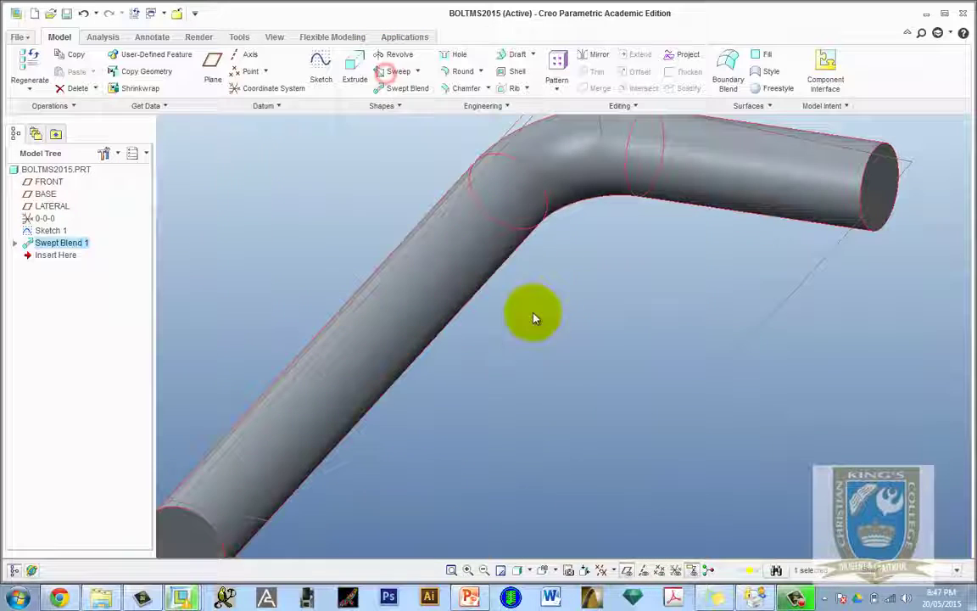
scroll(568, 332, "up", 5)
mouse_move(593, 364)
middle_mouse_down()
mouse_move(572, 320)
mouse_move(573, 335)
mouse_move(595, 349)
mouse_move(591, 340)
mouse_move(574, 356)
middle_mouse_up()
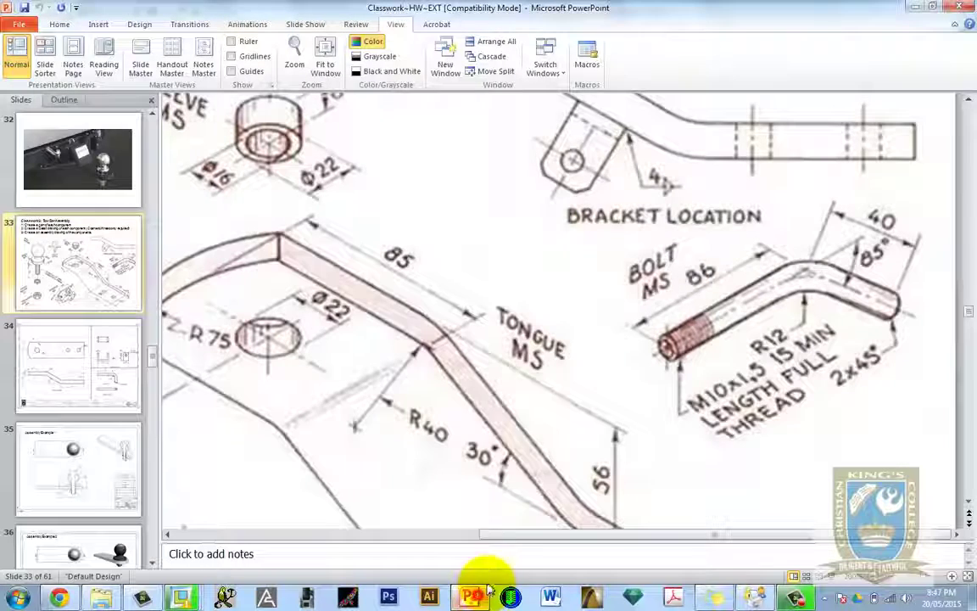
Step: Check the bolt's thread specification on the tow bar drawing in PowerPoint and return to the Creo model
left_click(469, 598)
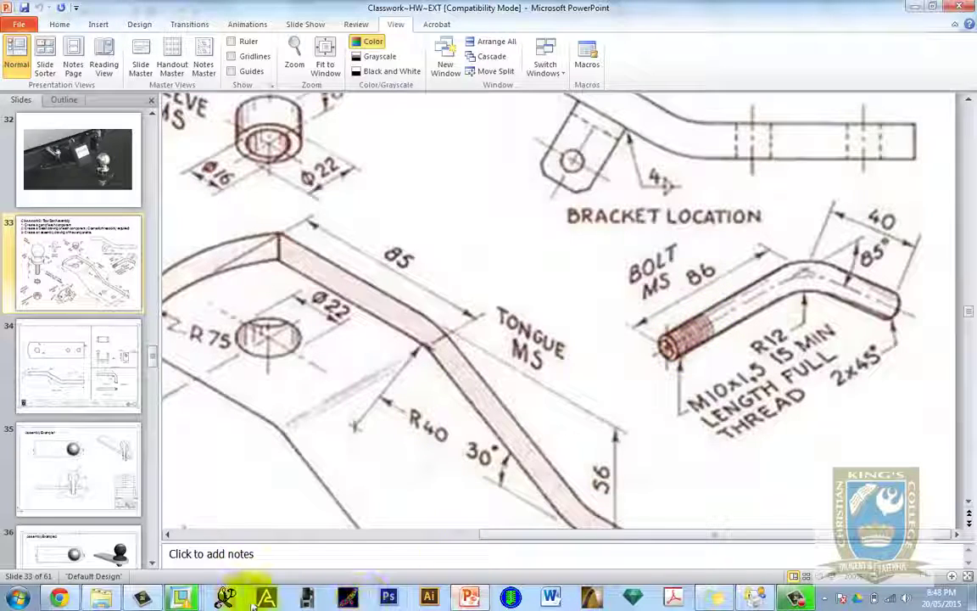
mouse_move(185, 594)
left_click(375, 520)
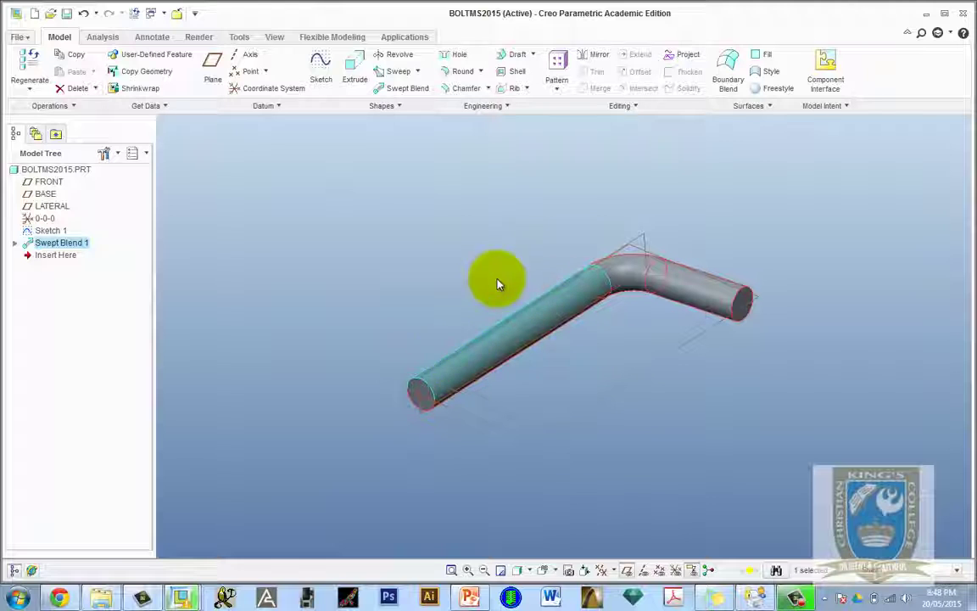
left_click(459, 374)
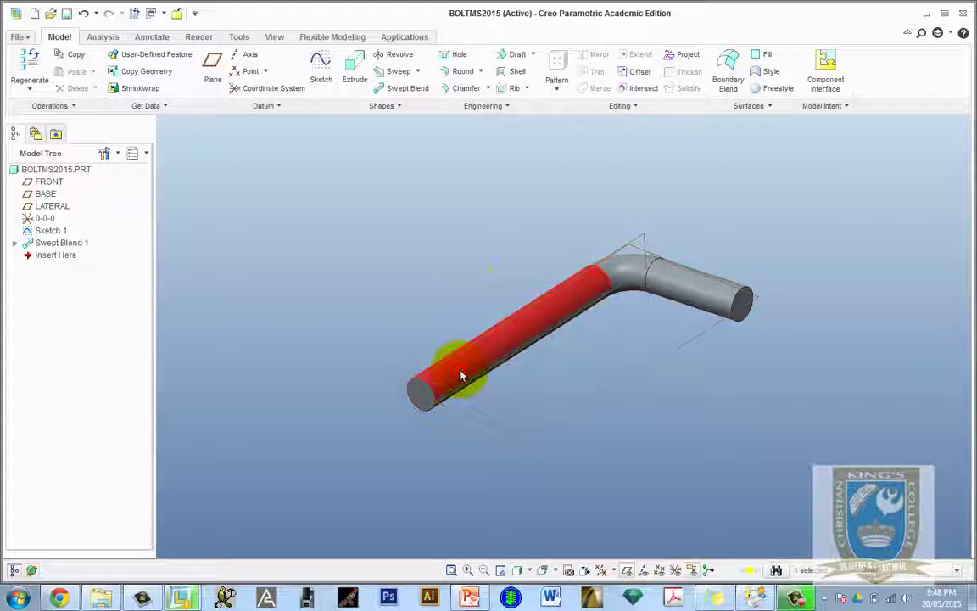
left_click(497, 108)
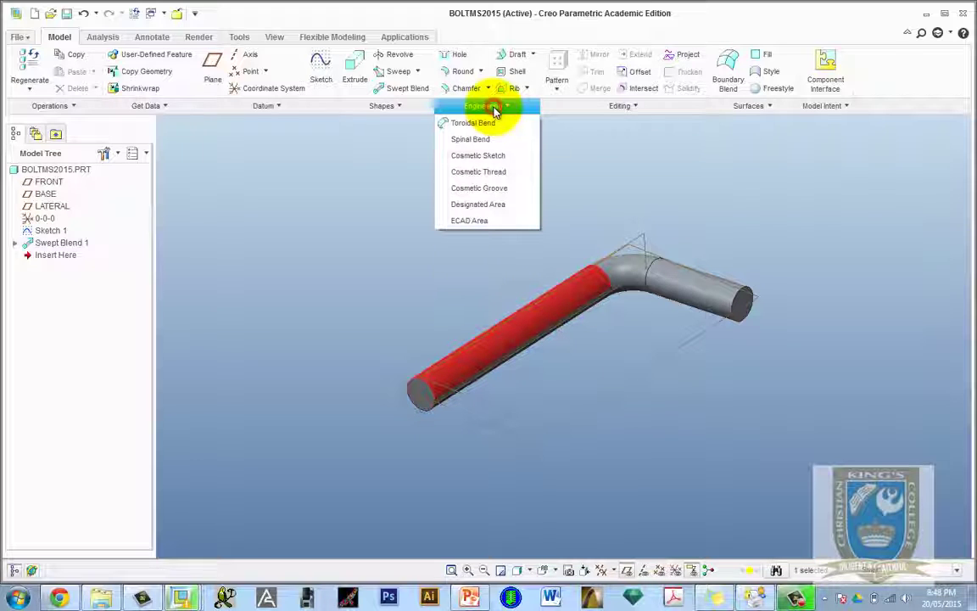
left_click(494, 173)
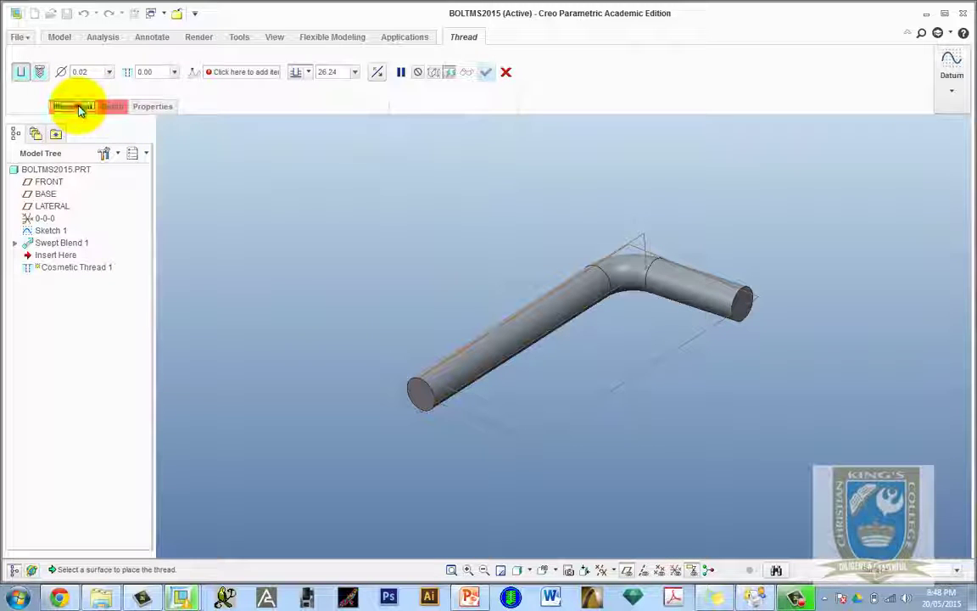
left_click(78, 109)
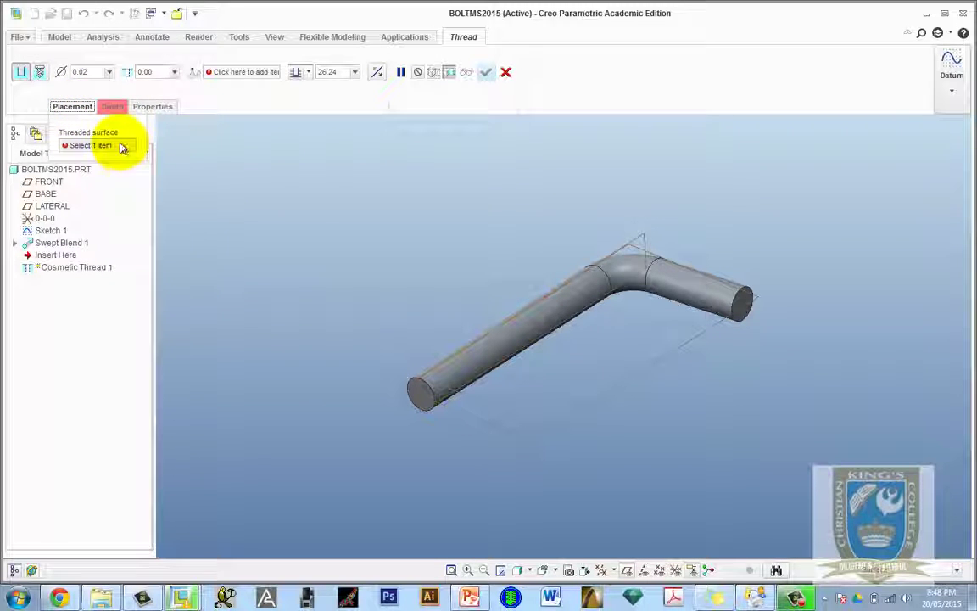
left_click(458, 379)
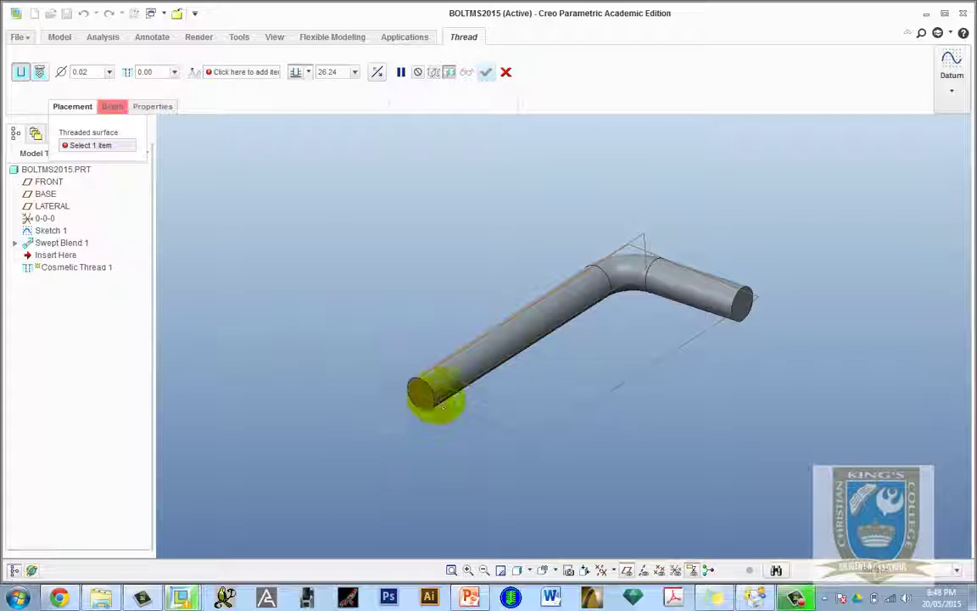
left_click(507, 74)
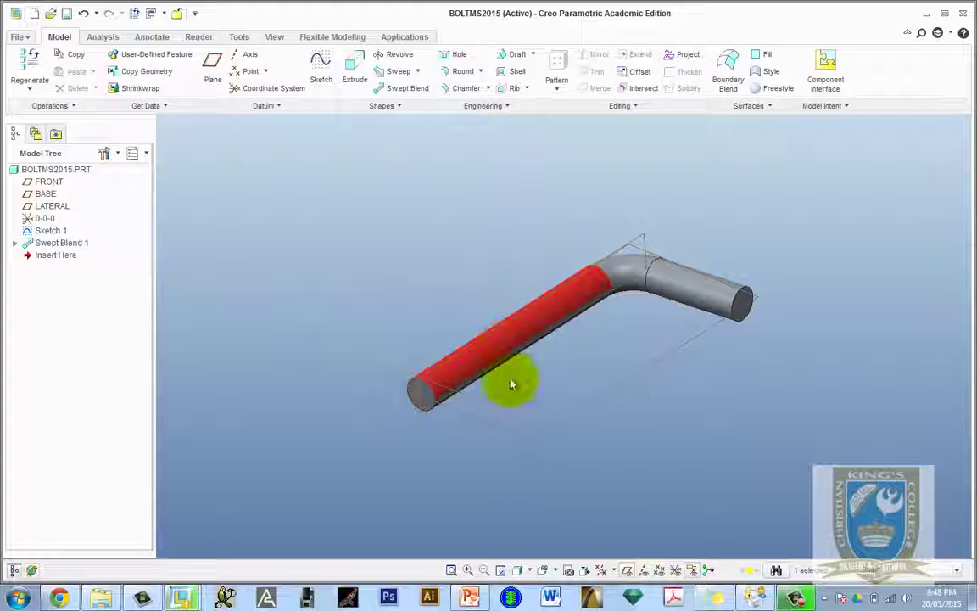
Step: Open Sketch 1 for editing and check the bolt's threaded length on the PowerPoint drawing before returning to Creo
middle_click_drag(508, 384, 481, 400)
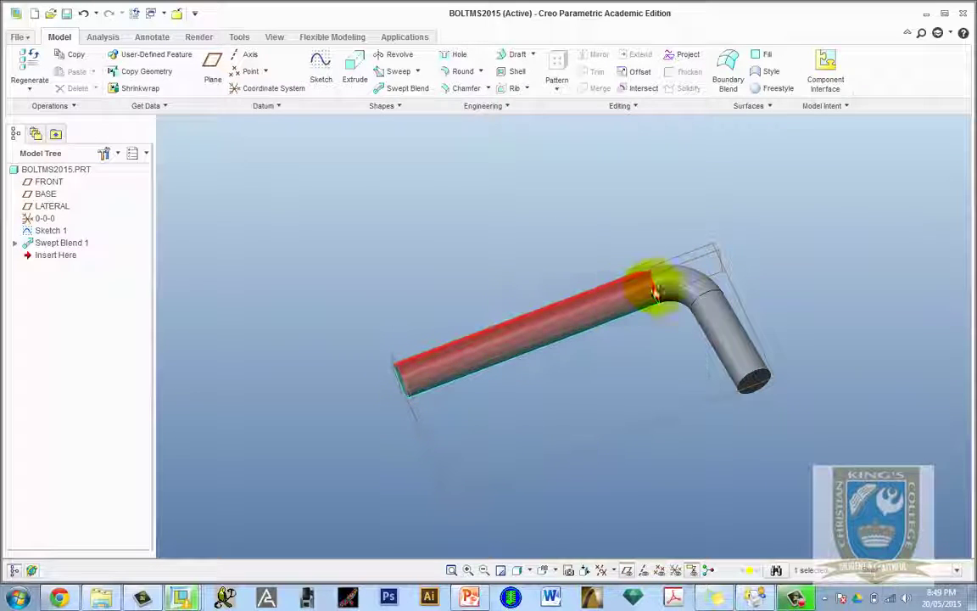
left_click(51, 231)
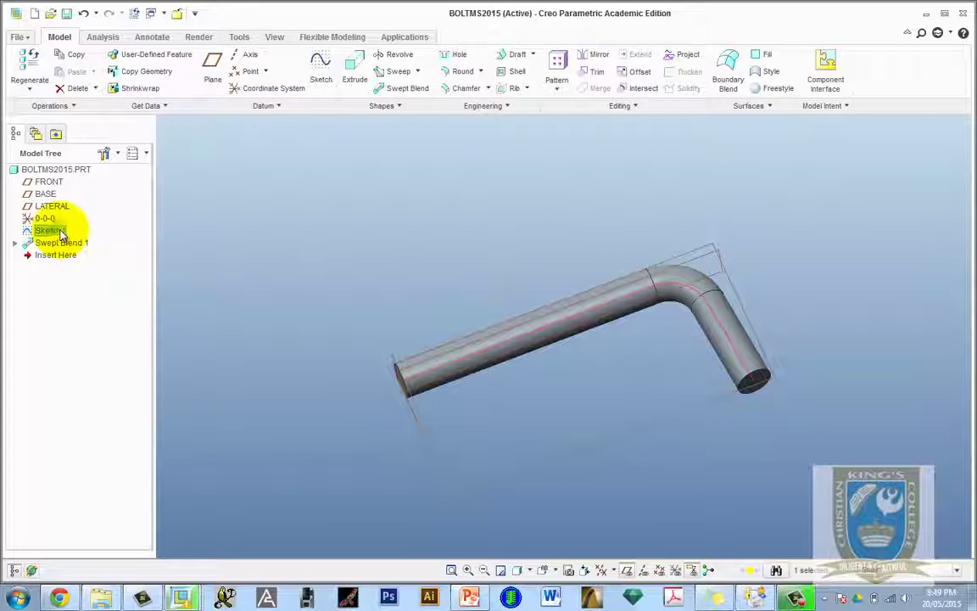
right_click(62, 234)
left_click(116, 348)
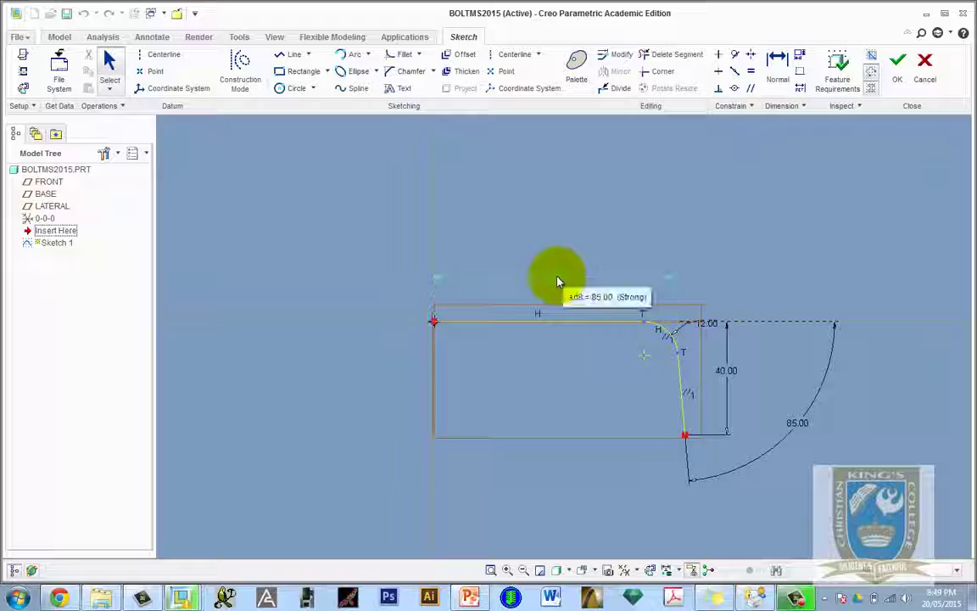
key("alt+Tab")
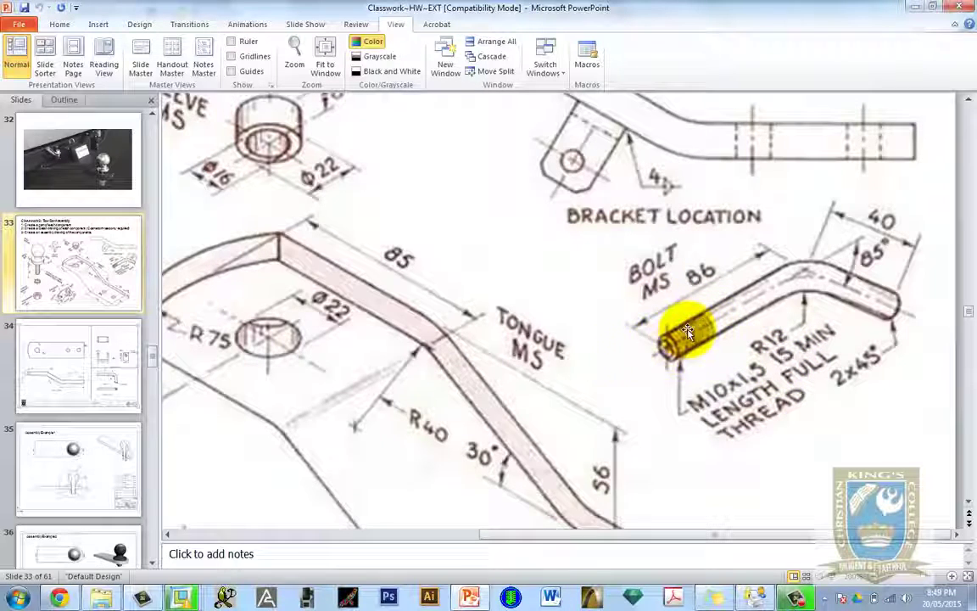
left_click(475, 597)
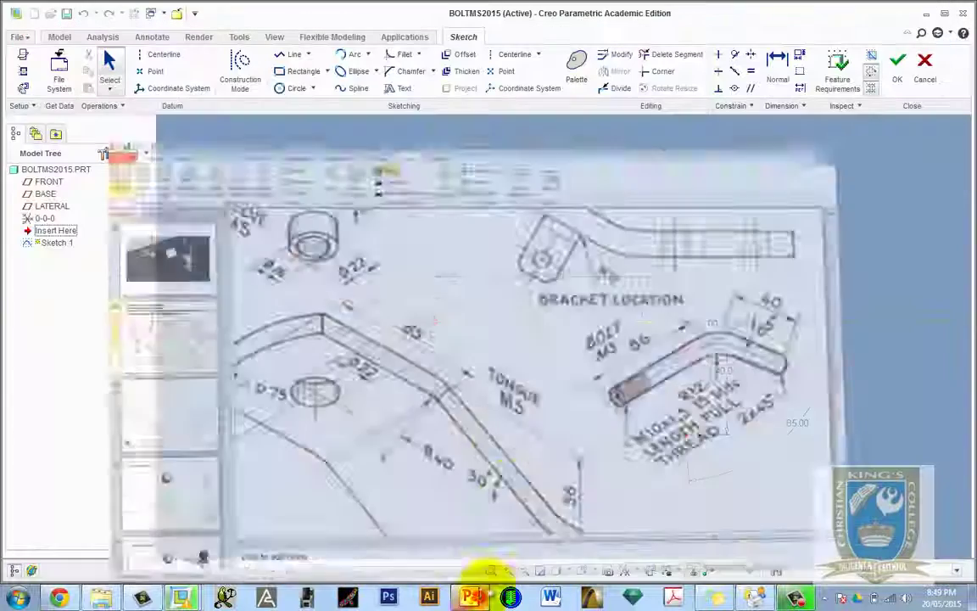
Step: Set the length of the path's long horizontal leg to 70 and finish the sketch
left_click(557, 284)
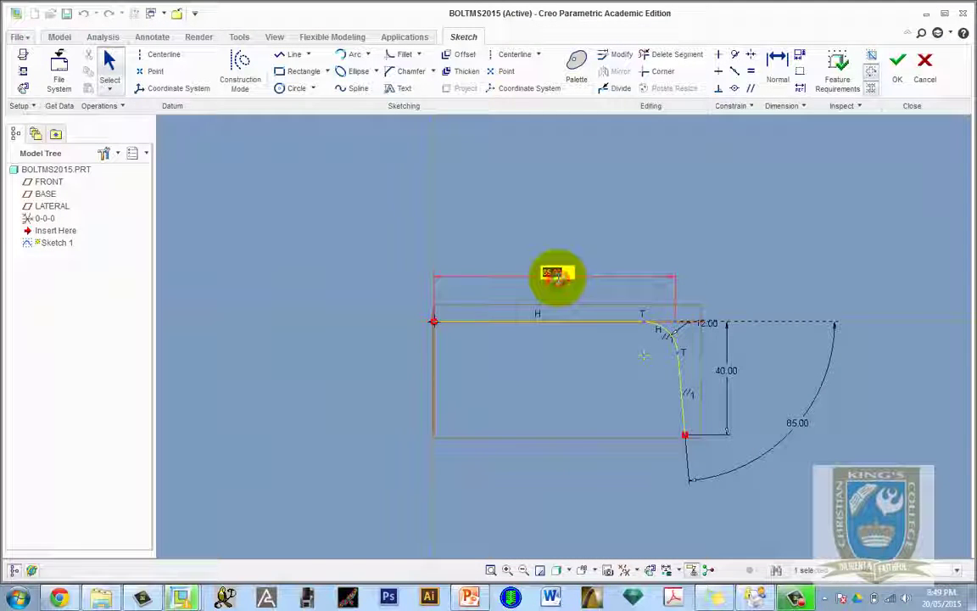
type("7")
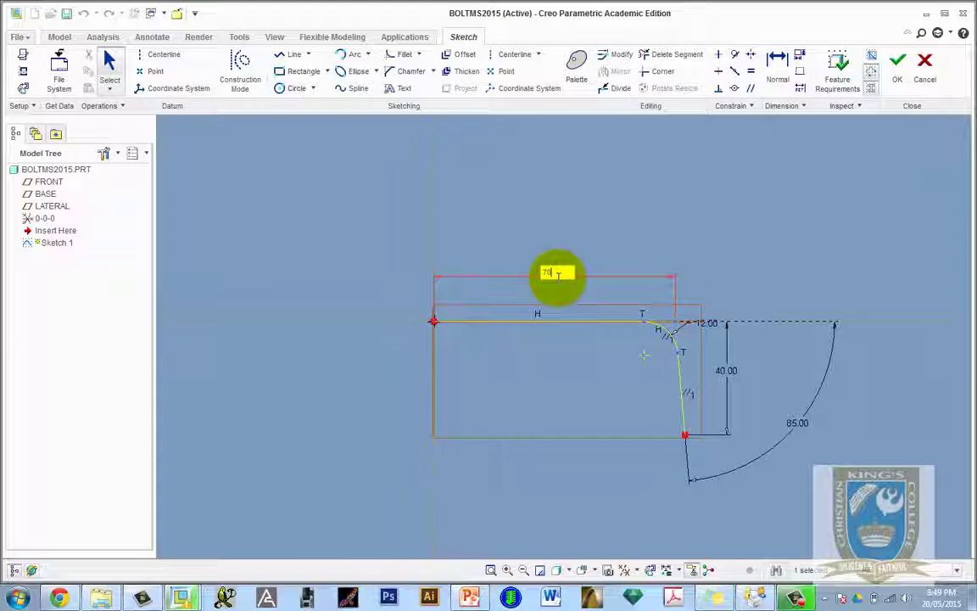
type("0")
key("Return")
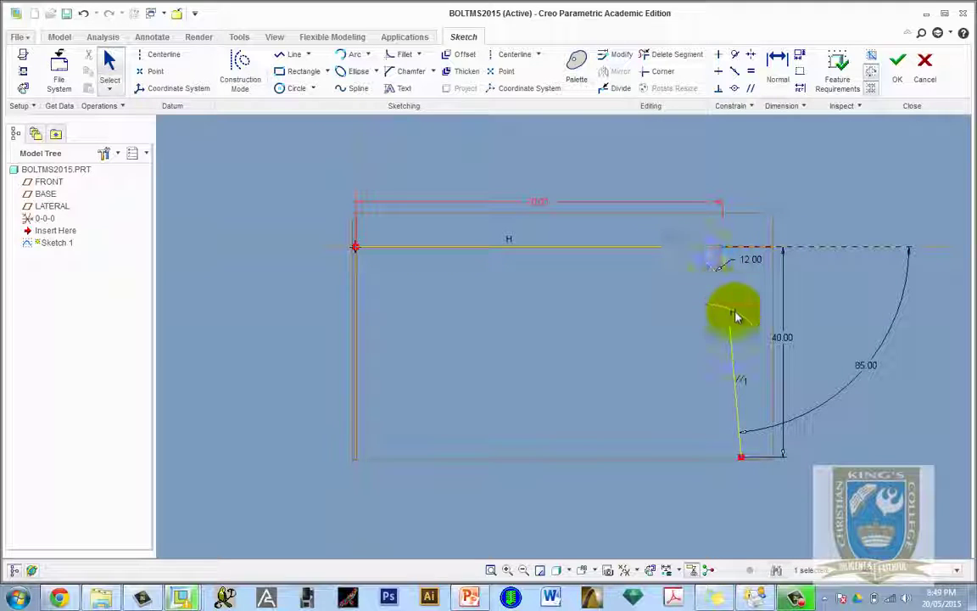
left_click(897, 61)
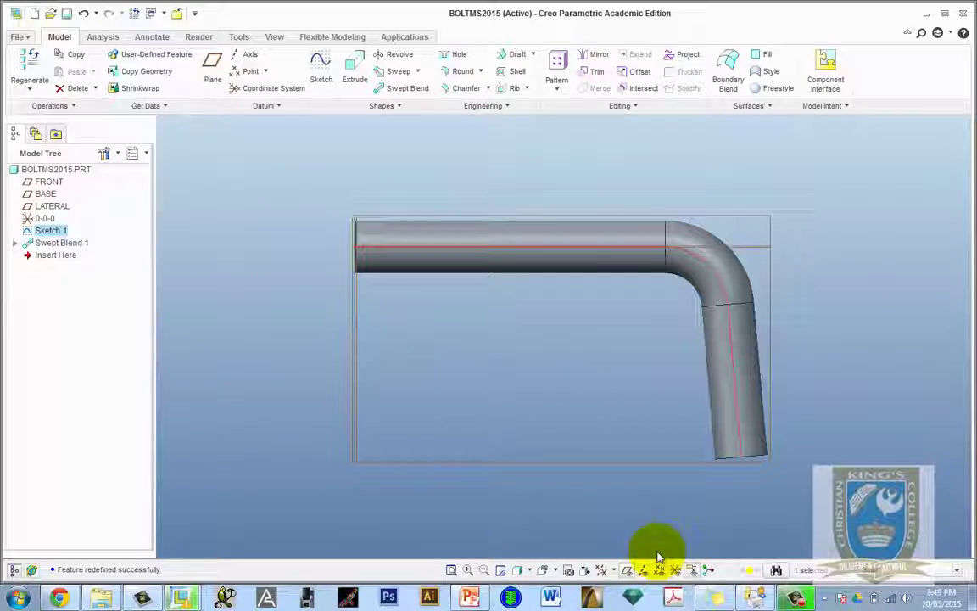
Step: Hide the datum planes and start a sketch on the flat end face of the bolt's long leg
left_click(629, 570)
mouse_move(668, 431)
middle_mouse_down()
mouse_move(635, 371)
mouse_move(697, 322)
mouse_move(661, 338)
middle_mouse_up()
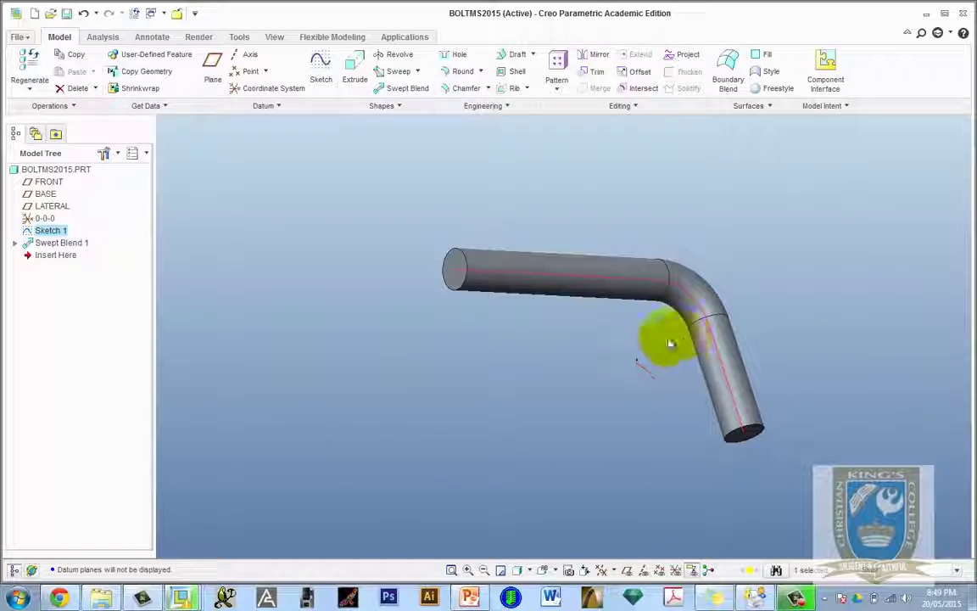
left_click(462, 274)
left_click(459, 271)
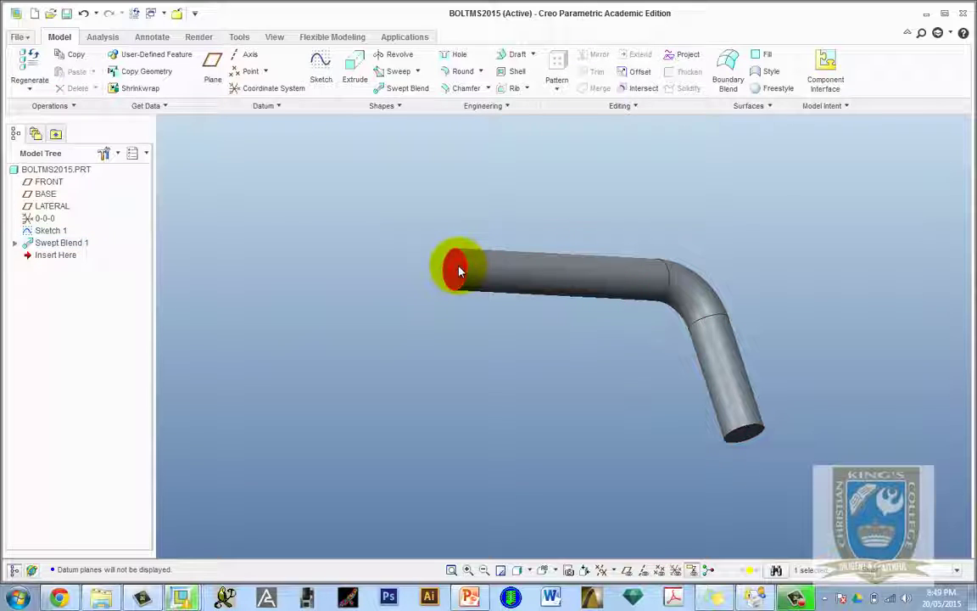
left_click(326, 73)
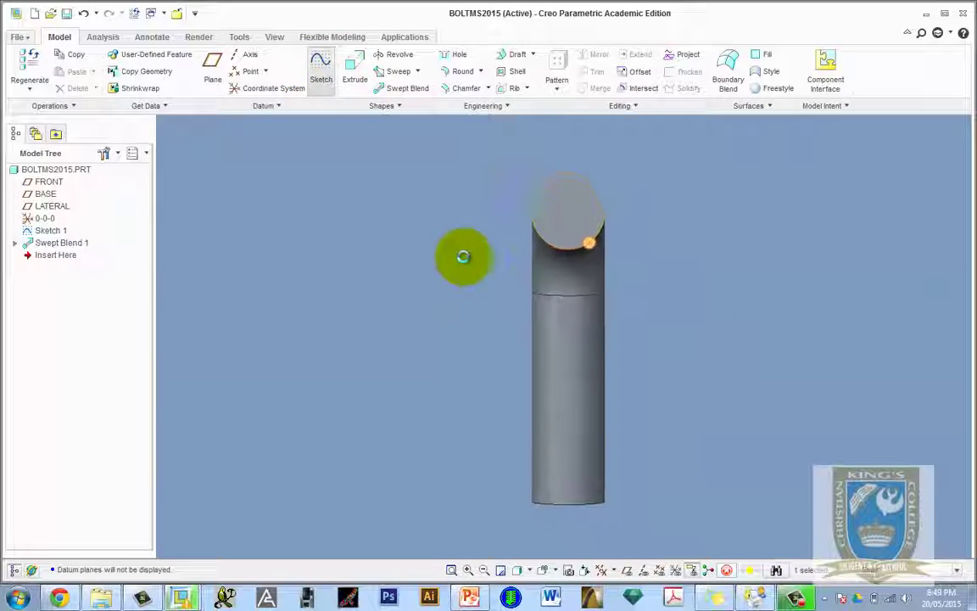
Step: Add the two edges of the circular end face as sketch references
left_click(23, 71)
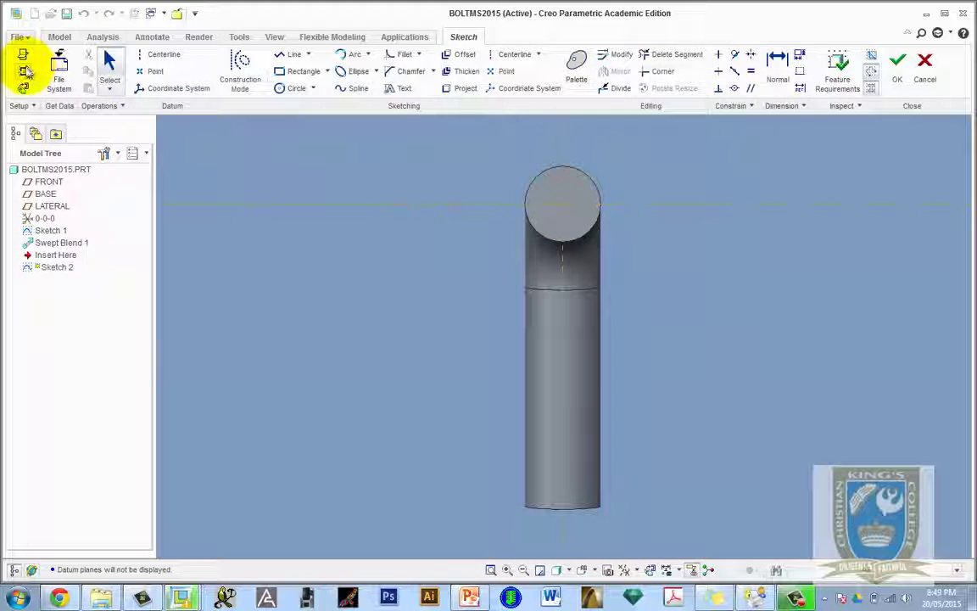
left_click(559, 165)
left_click(571, 165)
left_click(871, 177)
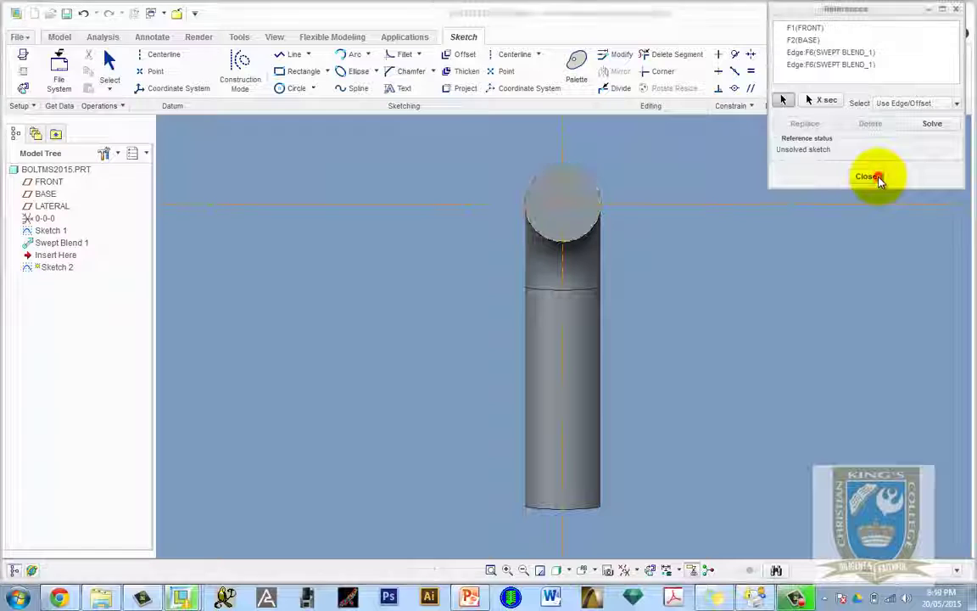
Step: Sketch a circle centred on the end face and matching its circular edge, and finish the sketch
left_click(289, 88)
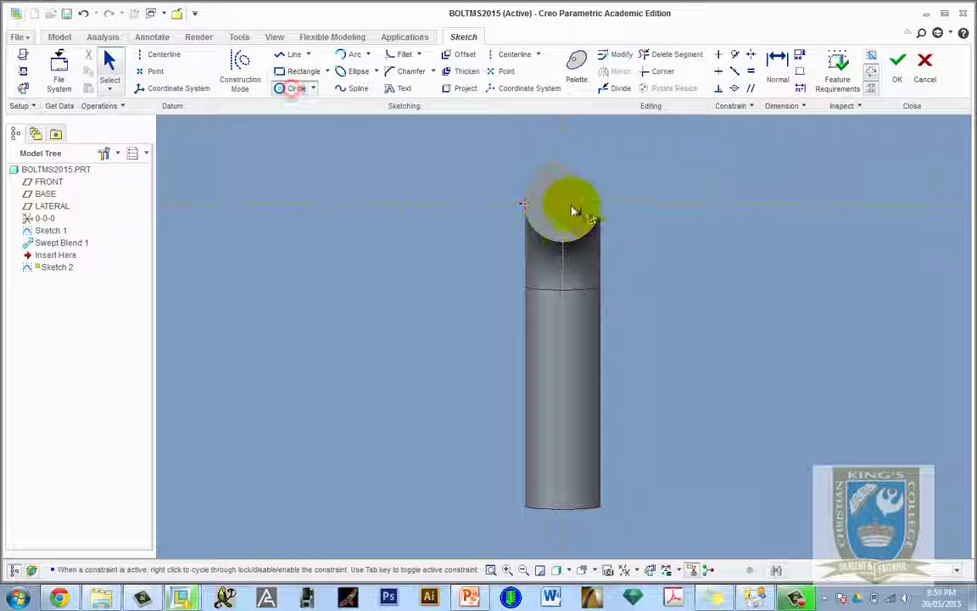
left_click(585, 180)
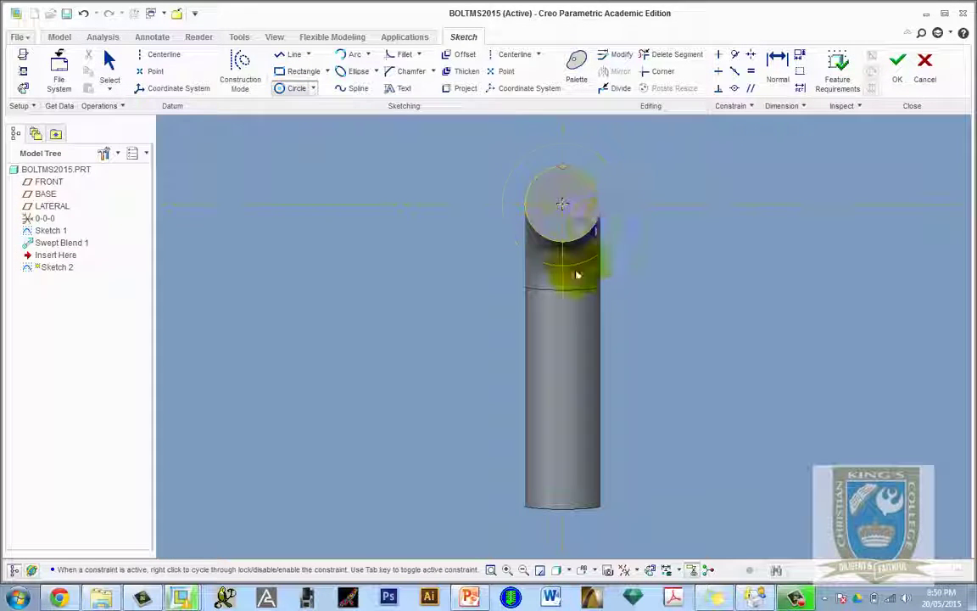
middle_click(613, 202)
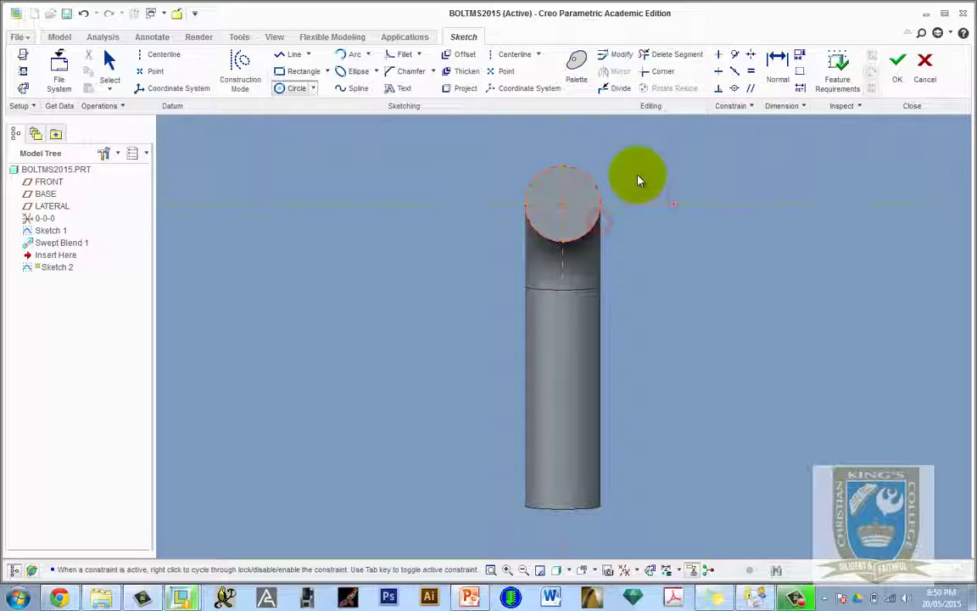
left_click(898, 61)
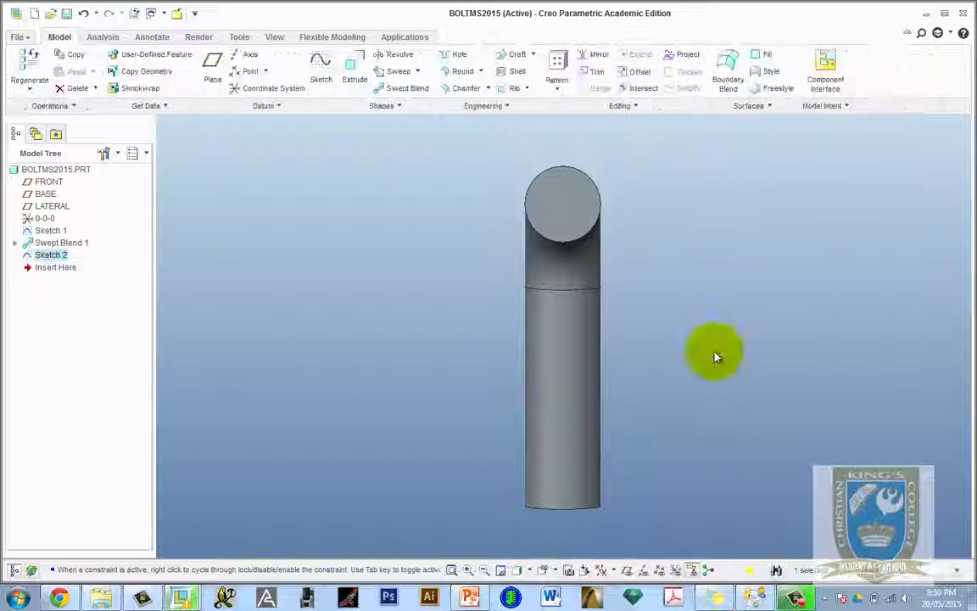
Step: Extrude the circle 15 outward from the end of the bolt's long leg
left_click(354, 68)
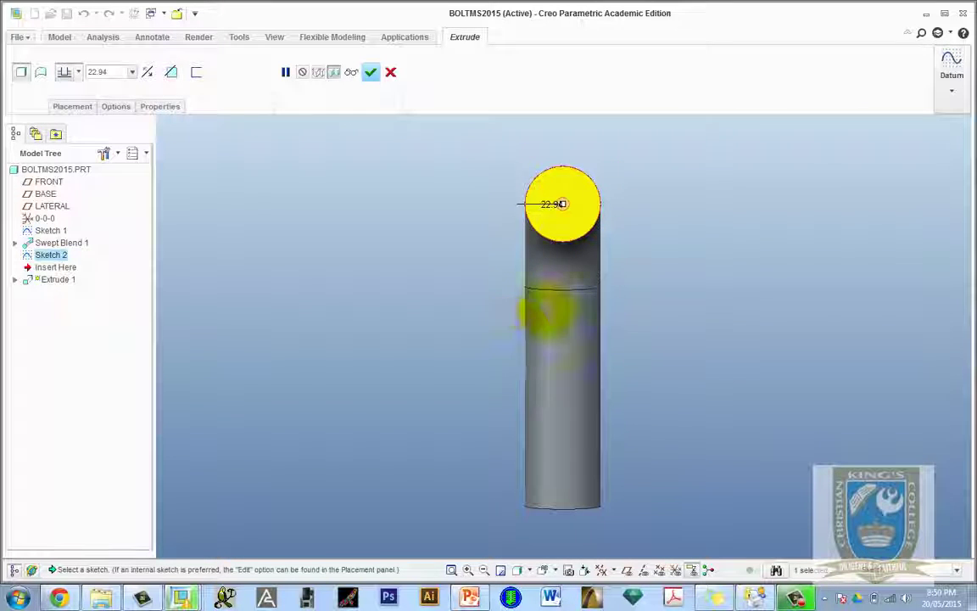
middle_click_drag(546, 309, 255, 392)
scroll(255, 392, "up", 3)
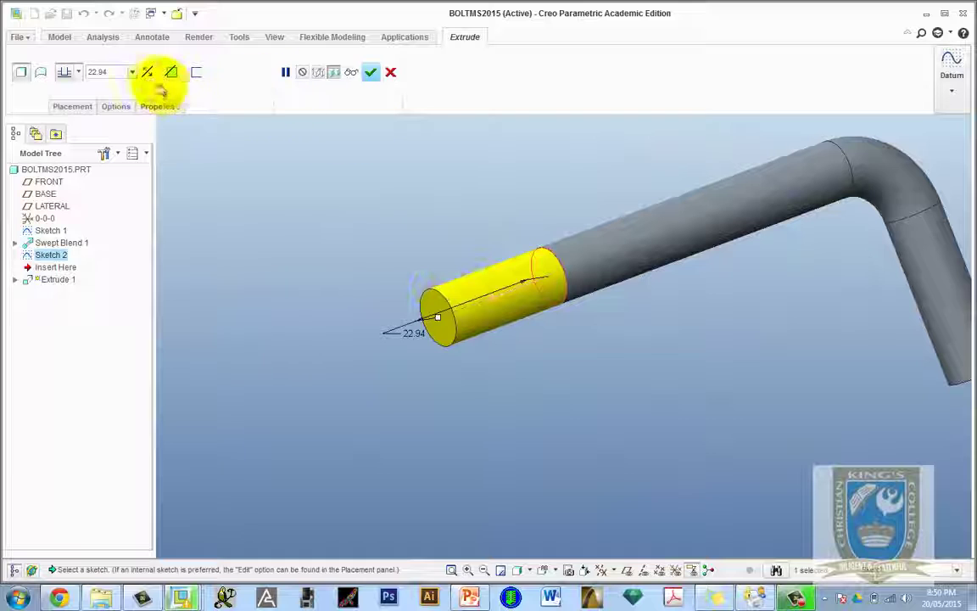
left_click(119, 71)
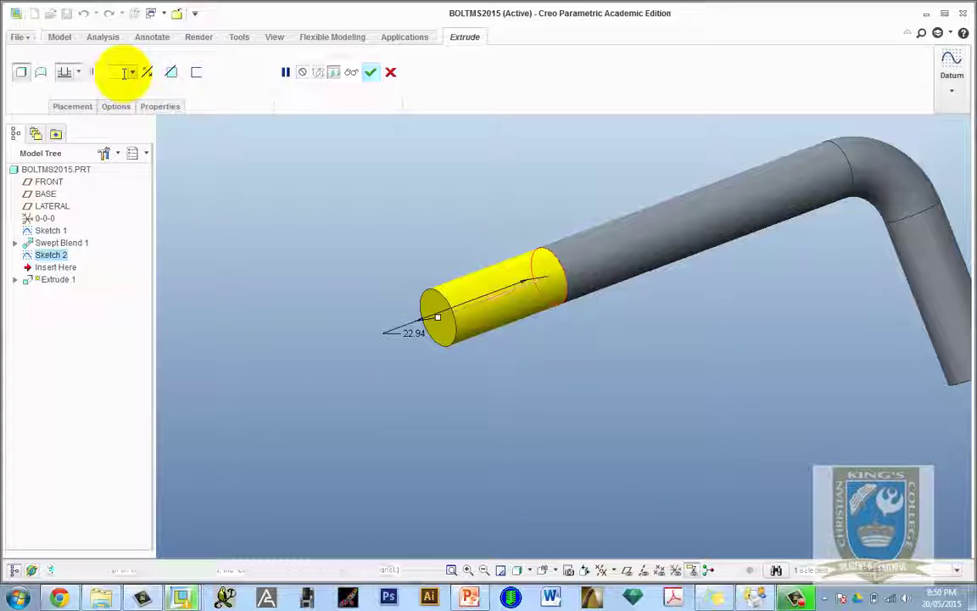
type("15")
key("Return")
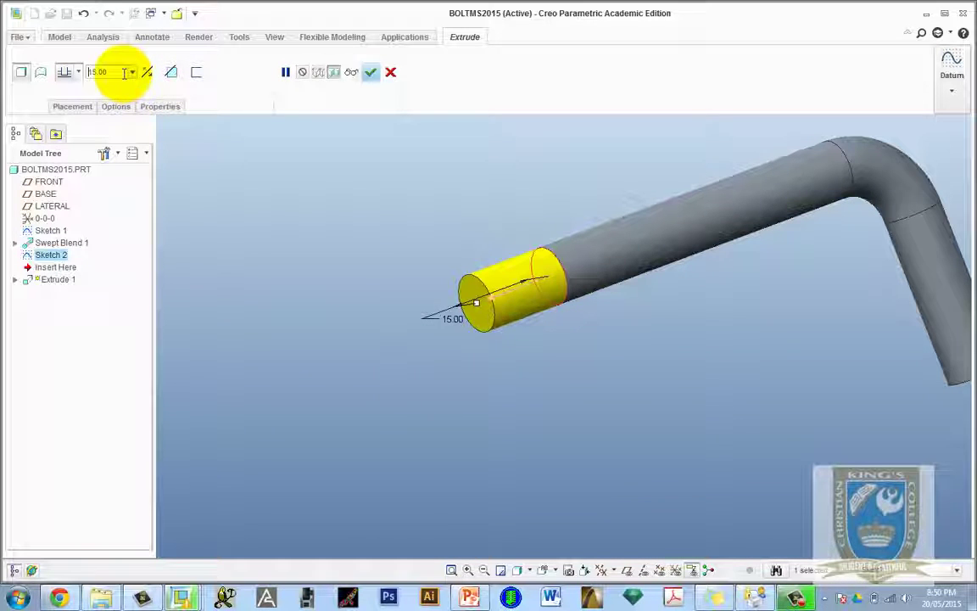
left_click(371, 74)
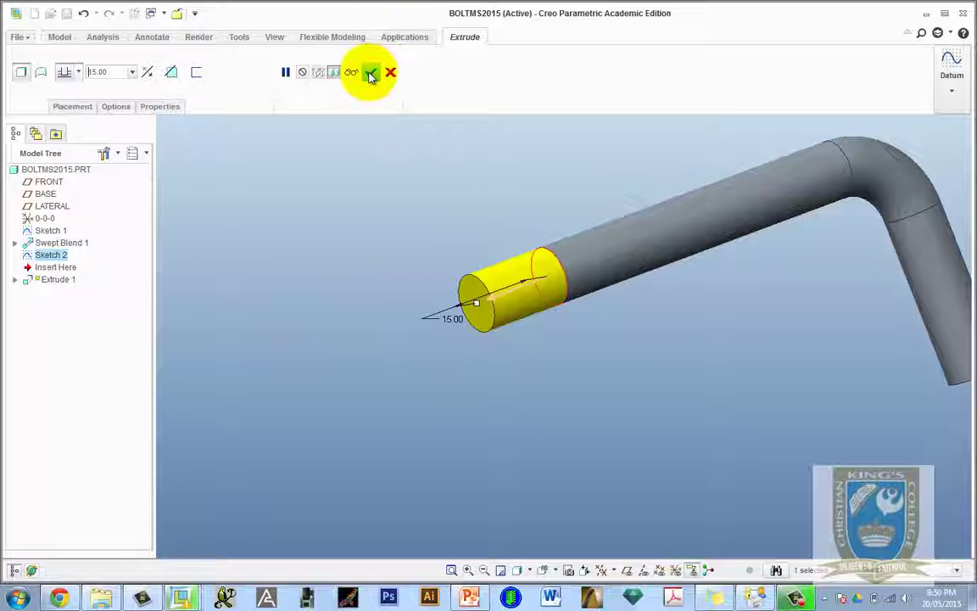
scroll(362, 360, "down", 3)
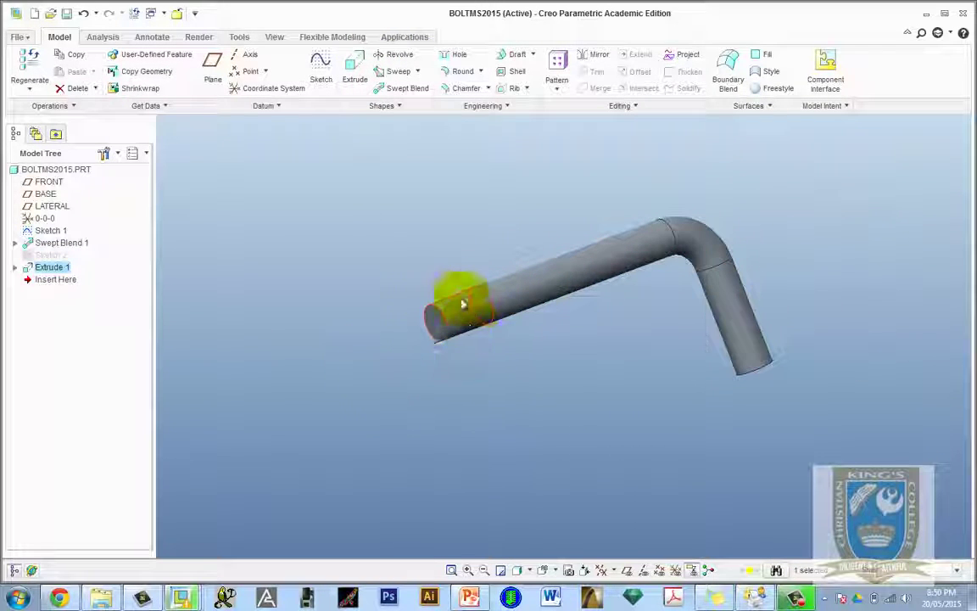
scroll(477, 346, "up", 2)
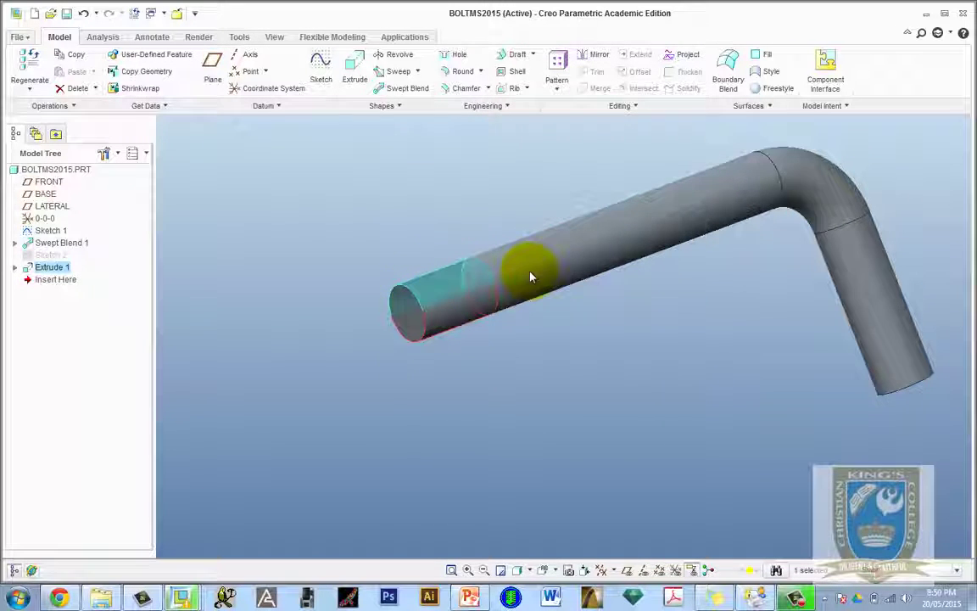
left_click(71, 245)
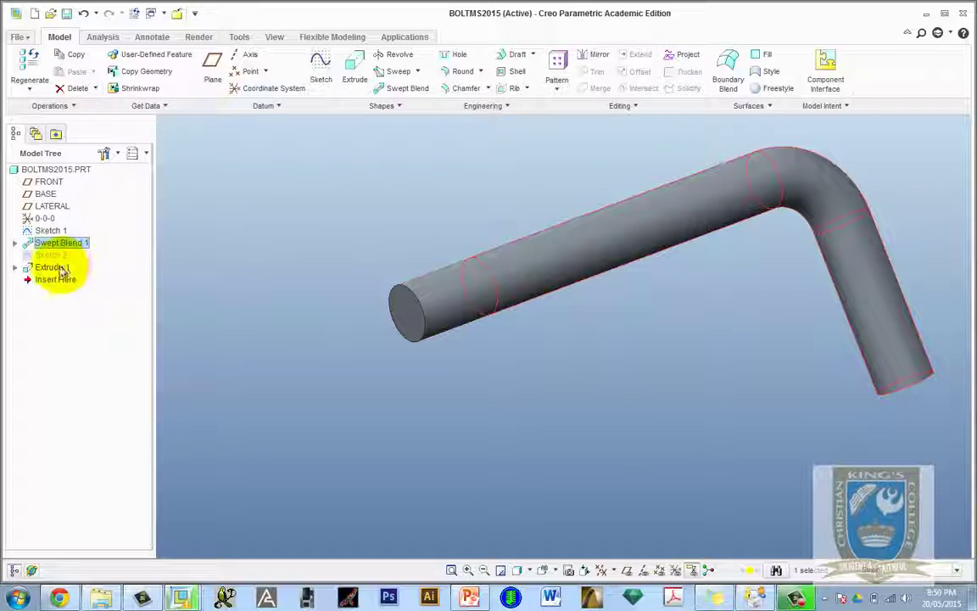
left_click(61, 268)
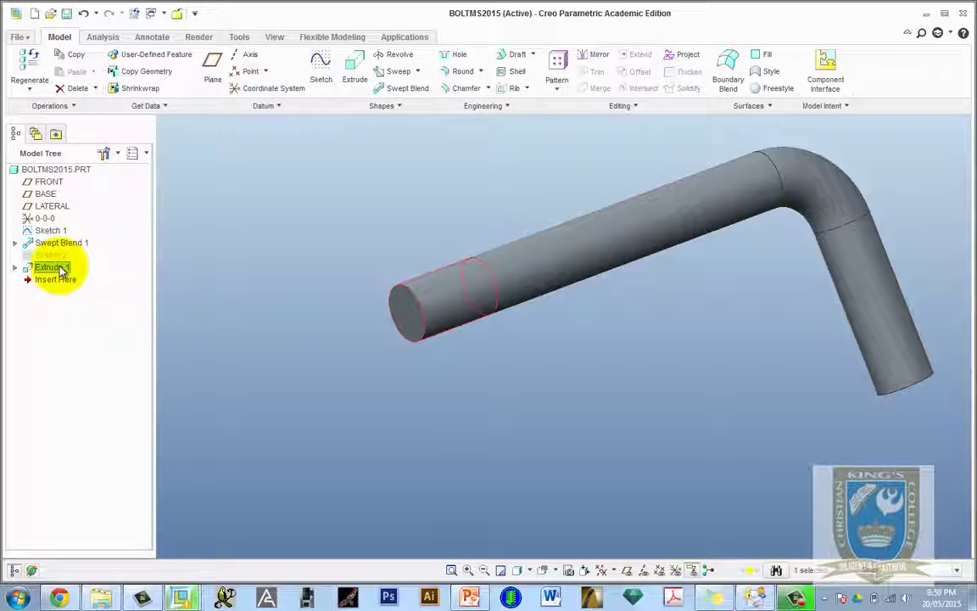
left_click(338, 222)
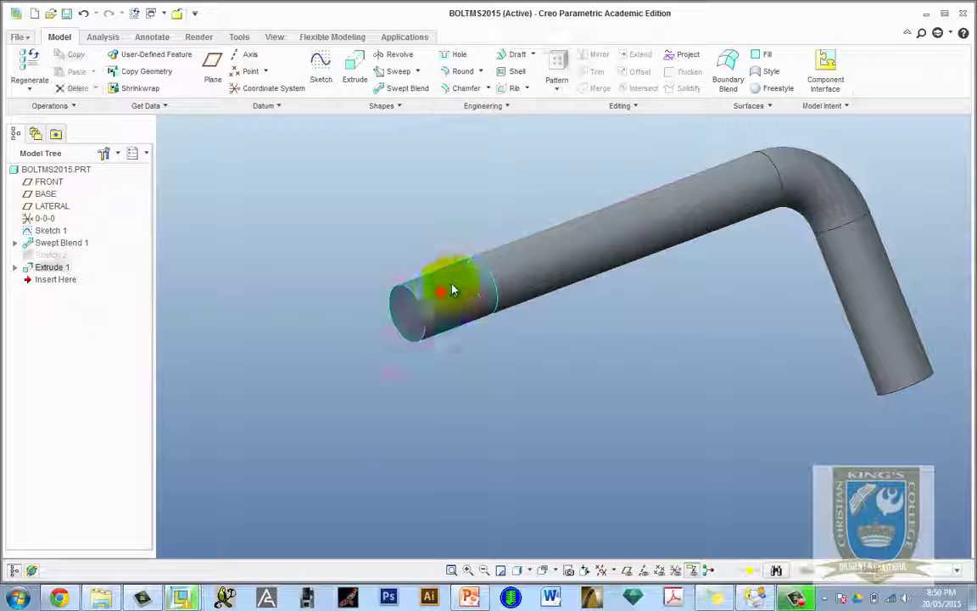
Step: Start a cosmetic thread on the cylindrical surface of the extruded end section
left_click(453, 290)
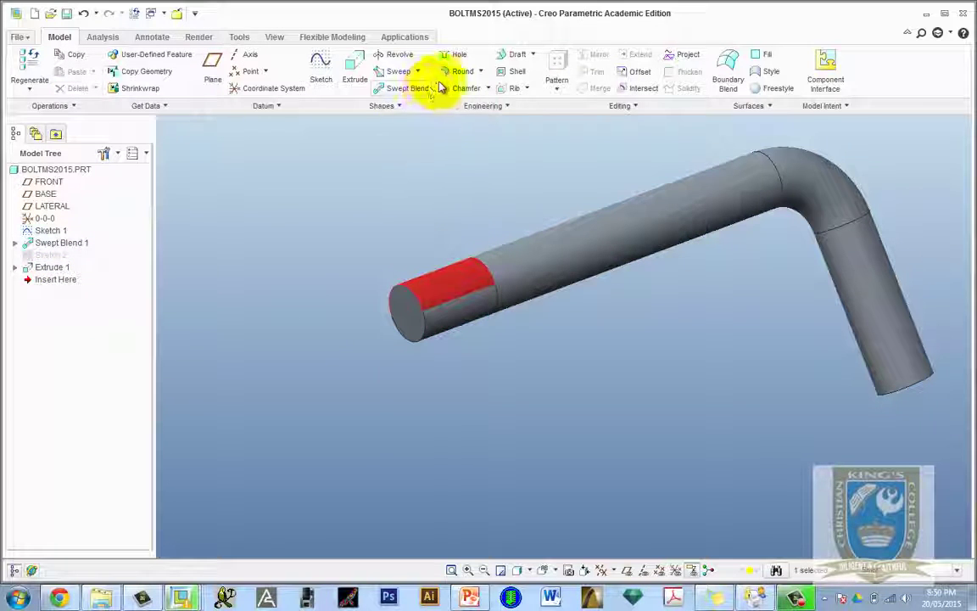
left_click(495, 108)
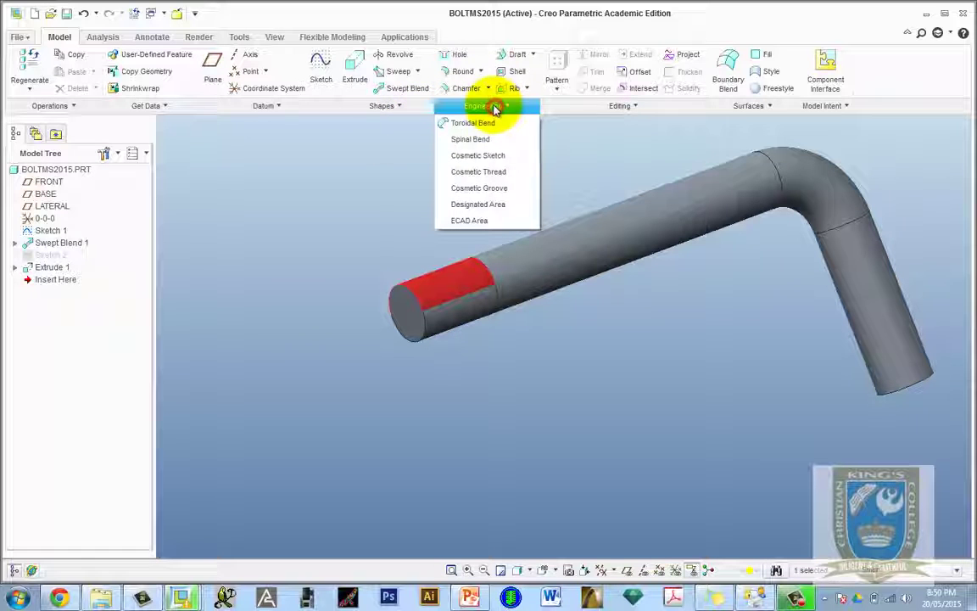
left_click(491, 173)
left_click(411, 285)
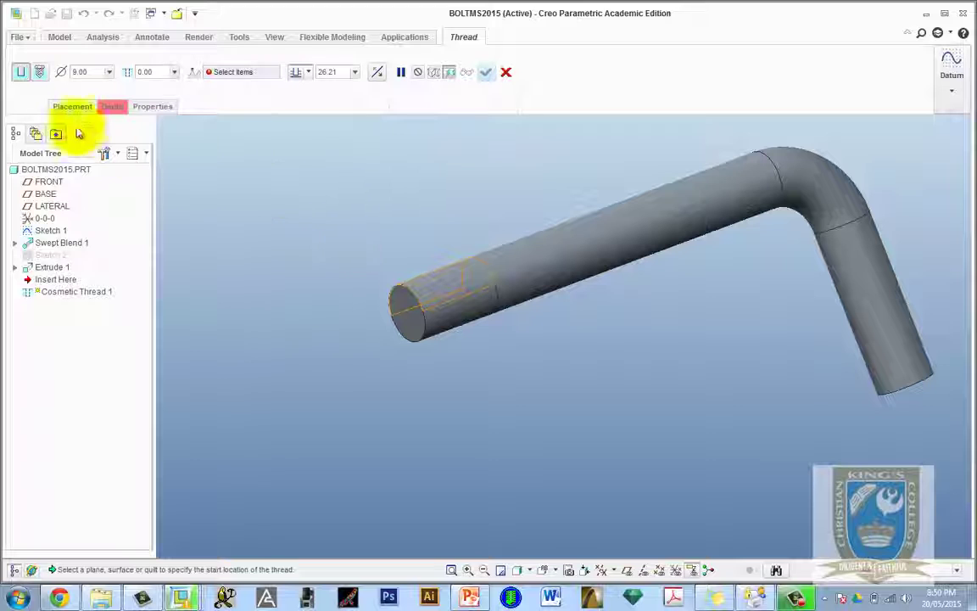
Step: Make the cosmetic thread a standard ISO thread of size M10x1
left_click(40, 73)
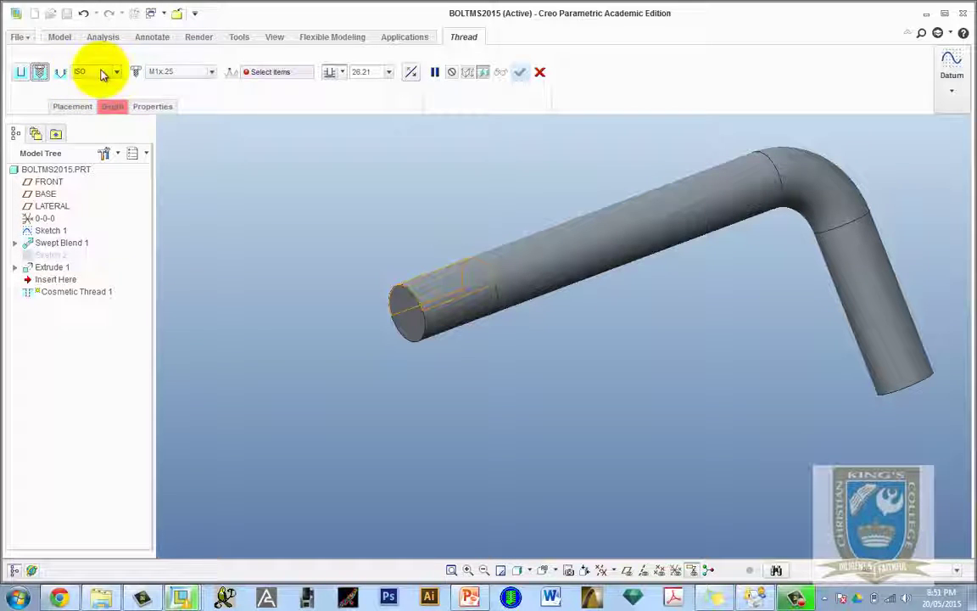
left_click(212, 71)
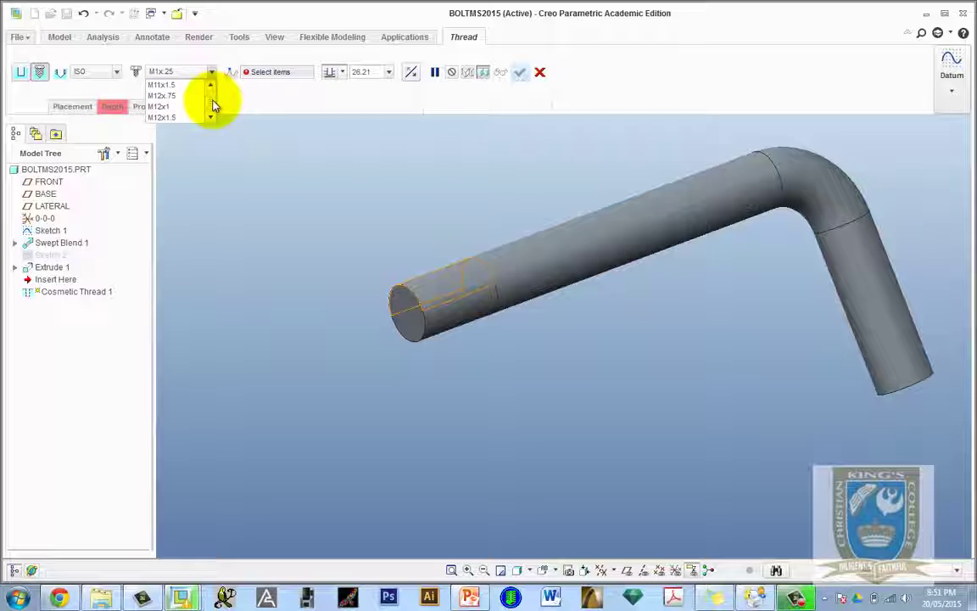
left_click(209, 86)
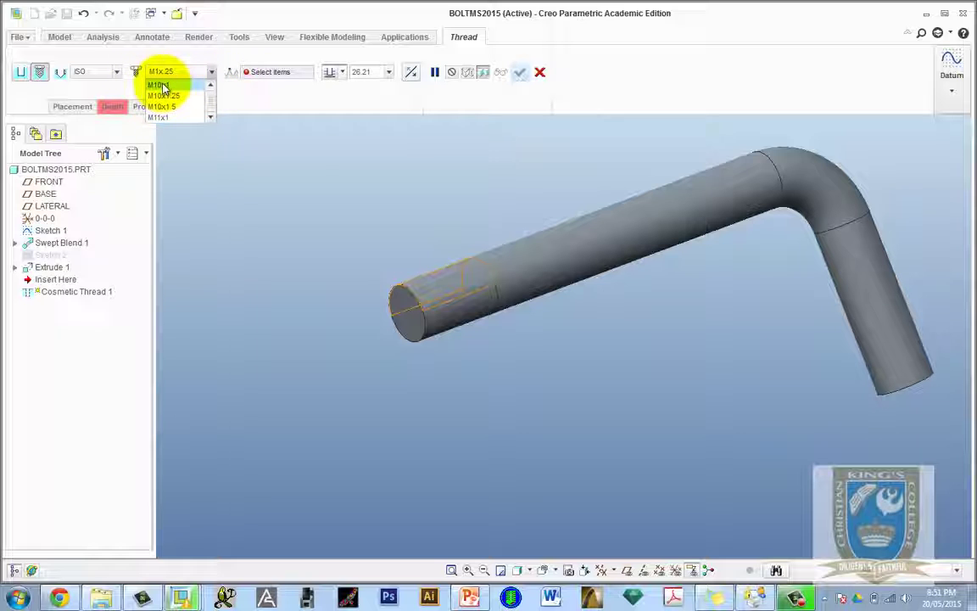
left_click(164, 86)
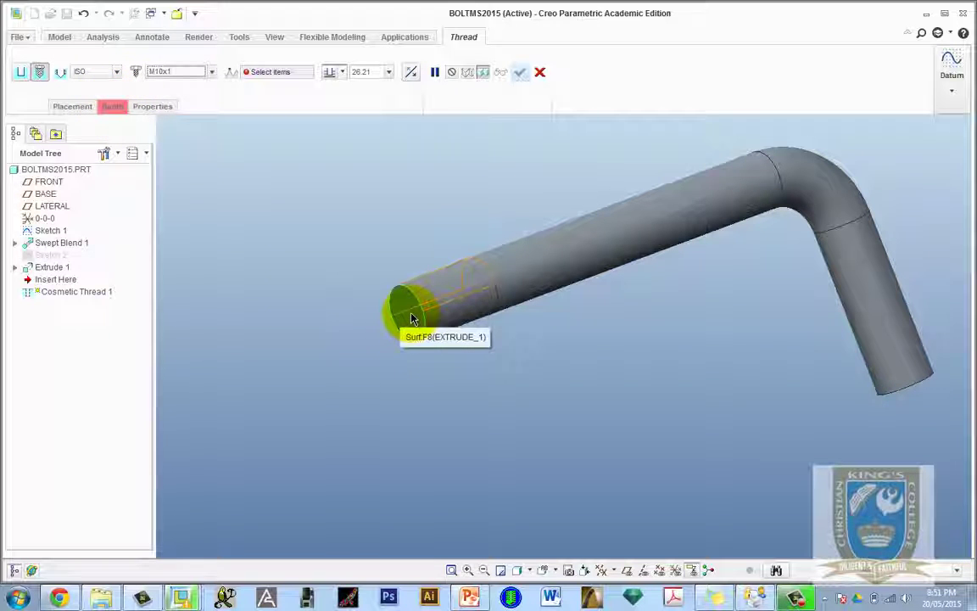
Step: Start the thread from the extruded section's flat end face with a blind depth of 15, and complete the cosmetic thread
left_click(115, 109)
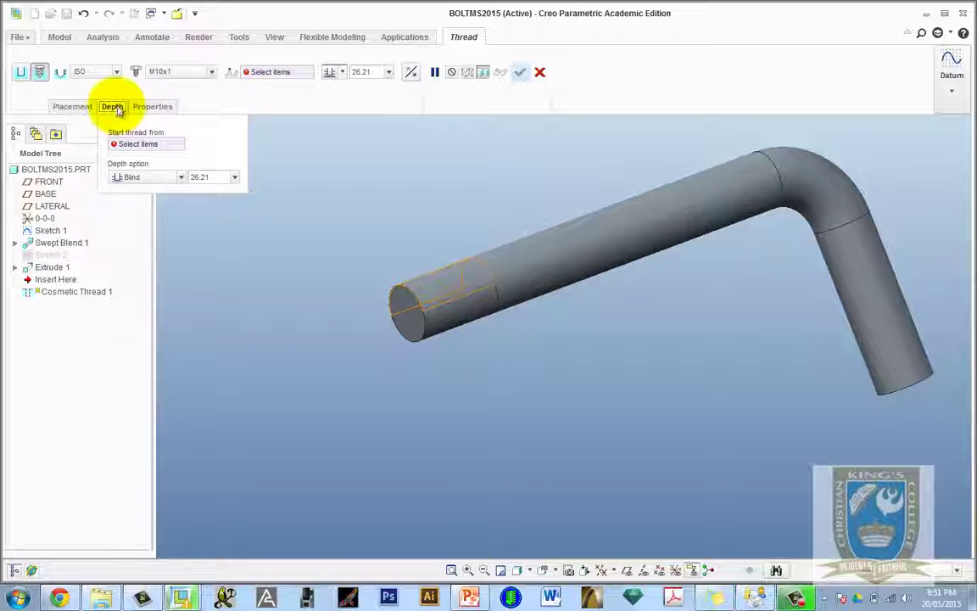
left_click(143, 146)
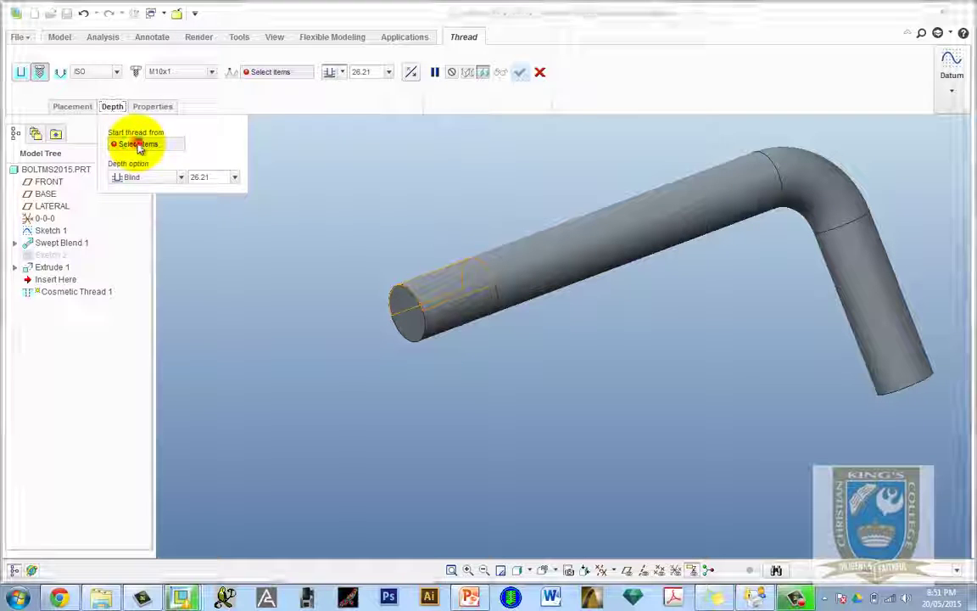
left_click(408, 305)
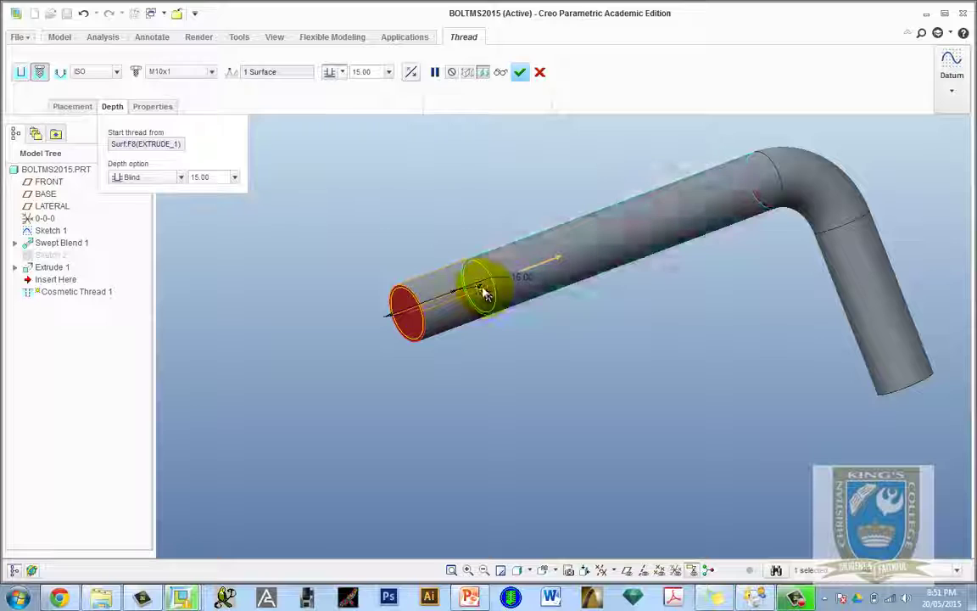
mouse_move(459, 297)
left_mouse_down()
mouse_move(446, 291)
mouse_move(532, 270)
mouse_move(471, 287)
left_mouse_up()
left_click(218, 175)
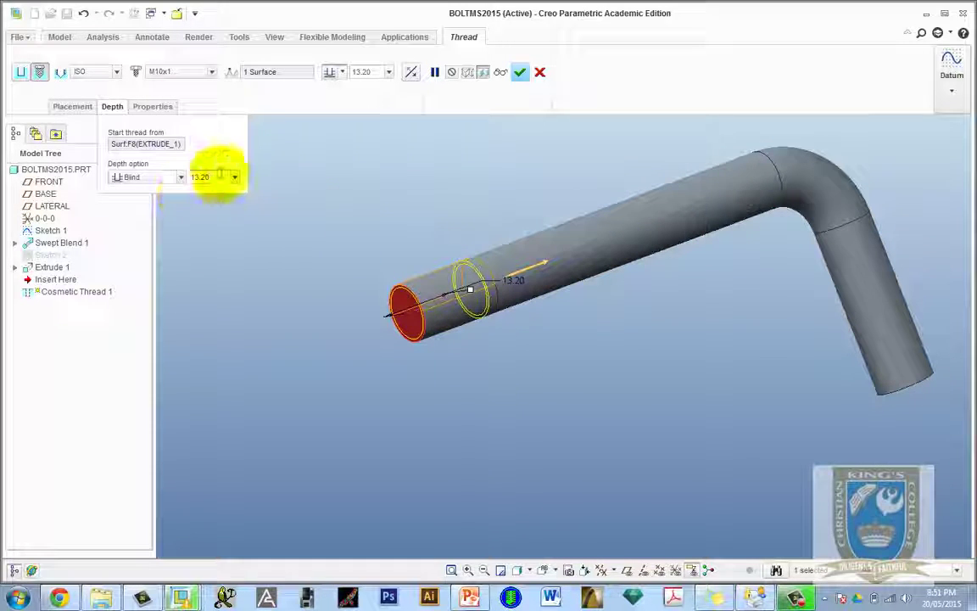
type("15")
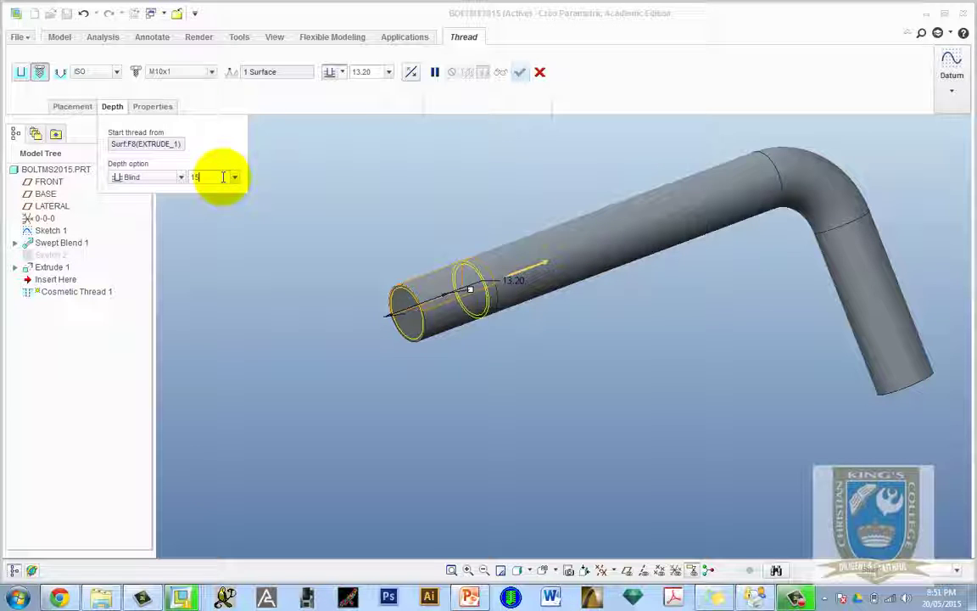
key("Return")
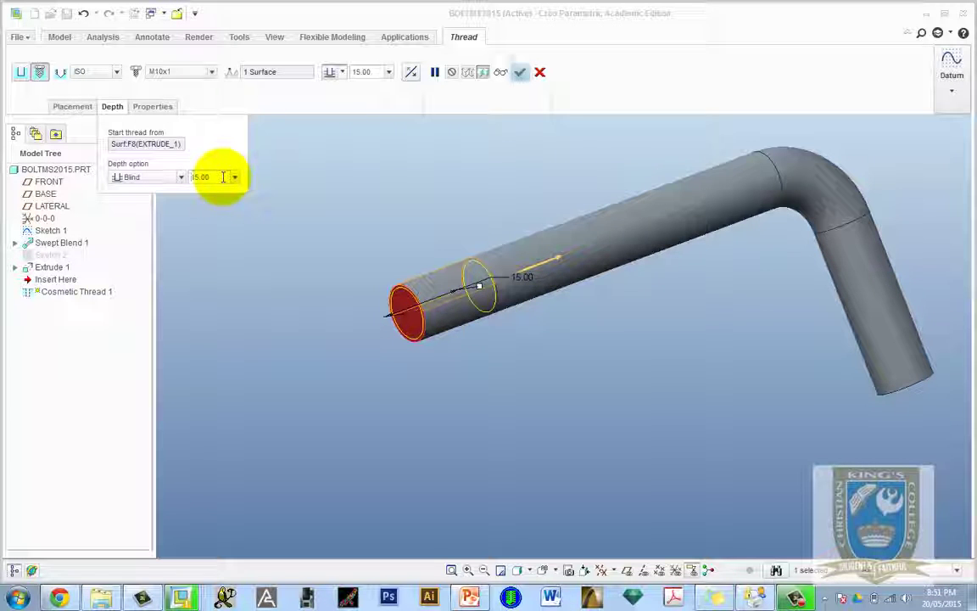
left_click(520, 72)
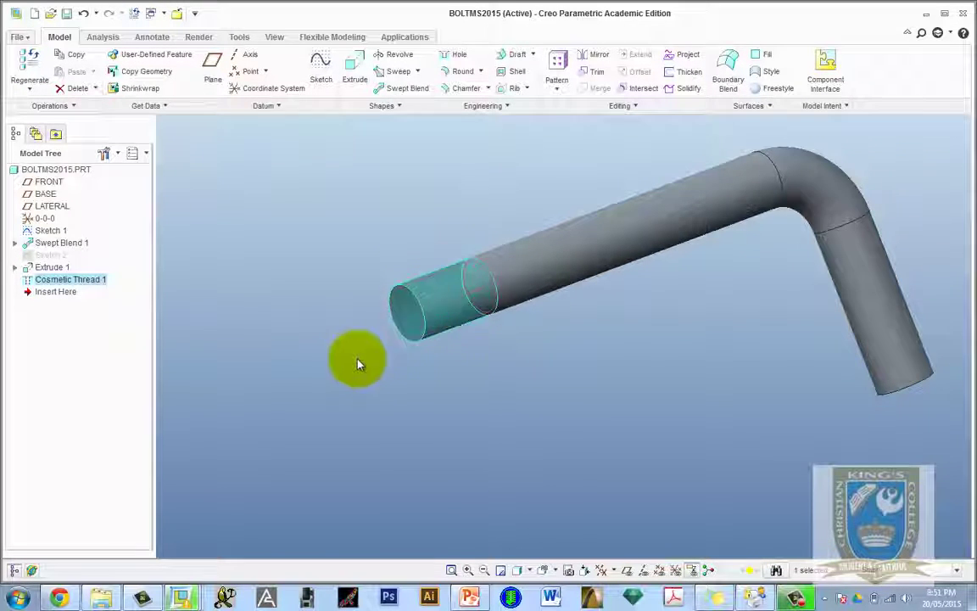
Step: Check the chamfer specification for the bolt's short end on the PowerPoint drawing and return to Creo
scroll(308, 371, "down", 2)
middle_click_drag(712, 373, 691, 395)
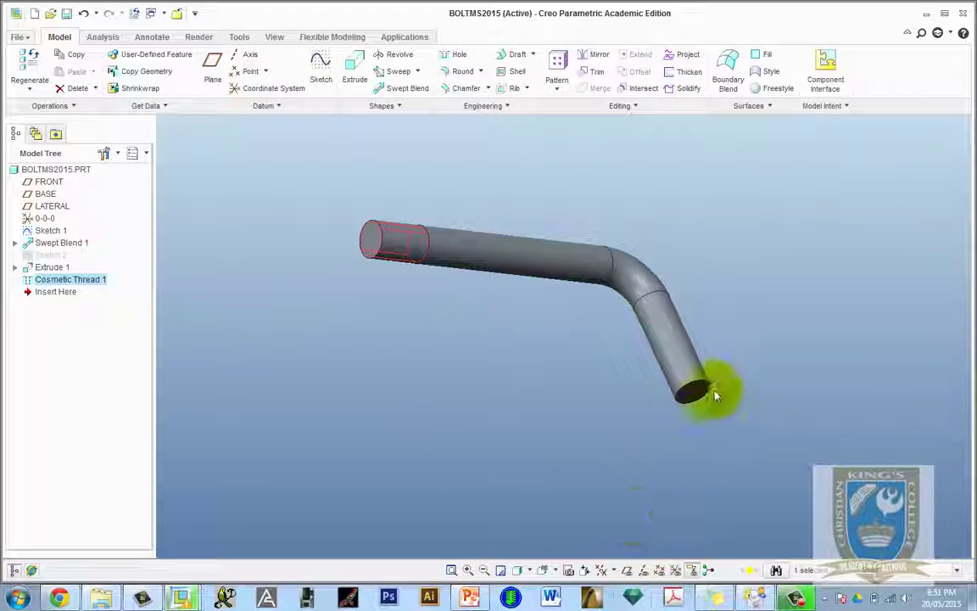
left_click(473, 598)
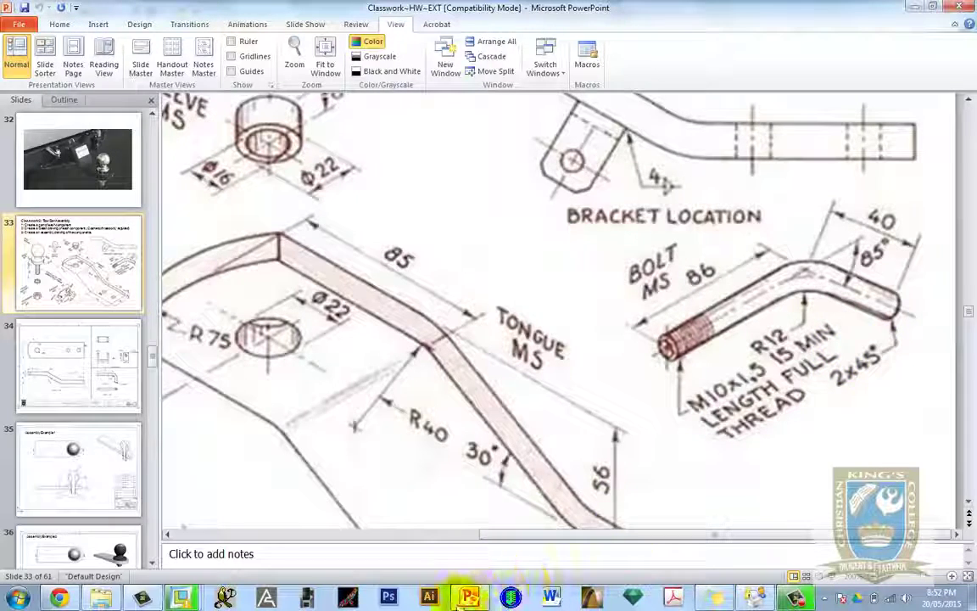
left_click(471, 599)
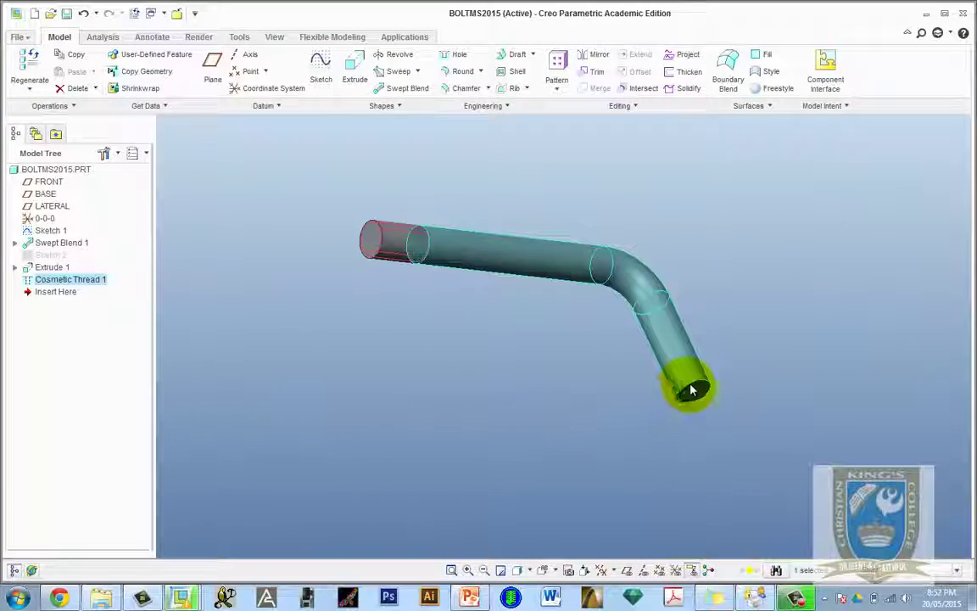
Step: Start an edge chamfer on the circular end edge of the bolt's short leg, using the O X O dimension scheme
scroll(732, 401, "up", 3)
left_click(680, 383)
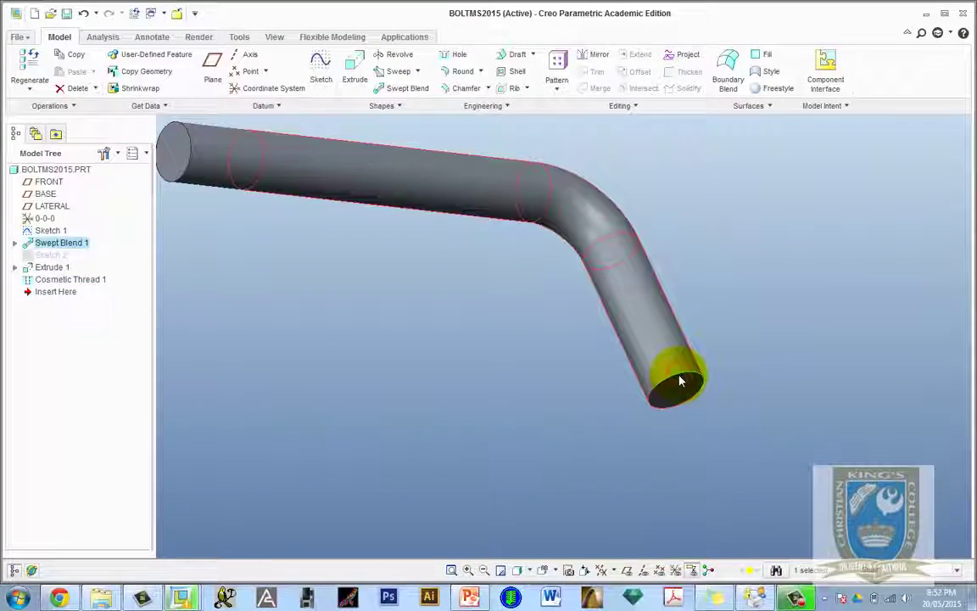
left_click(679, 386)
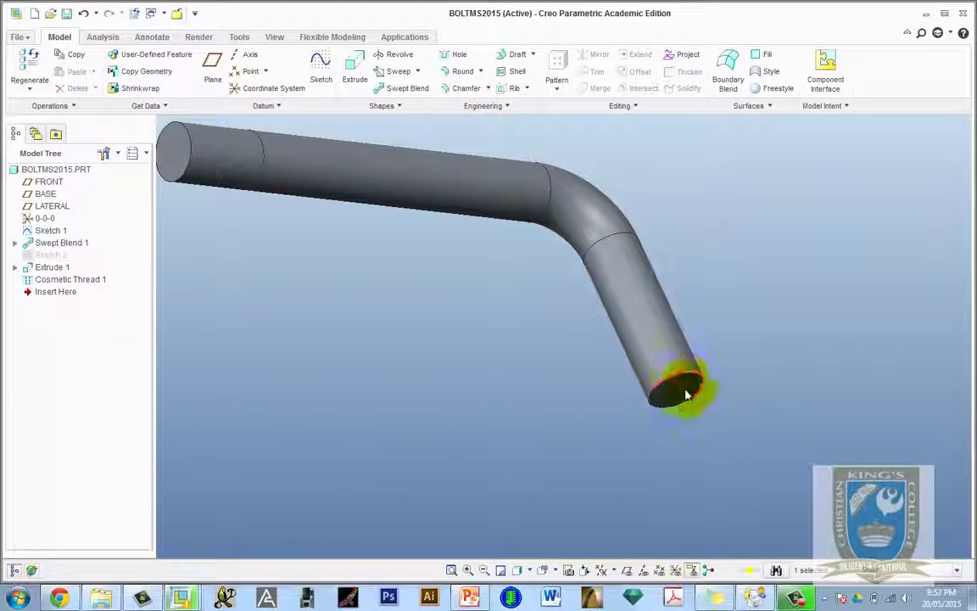
left_click(466, 89)
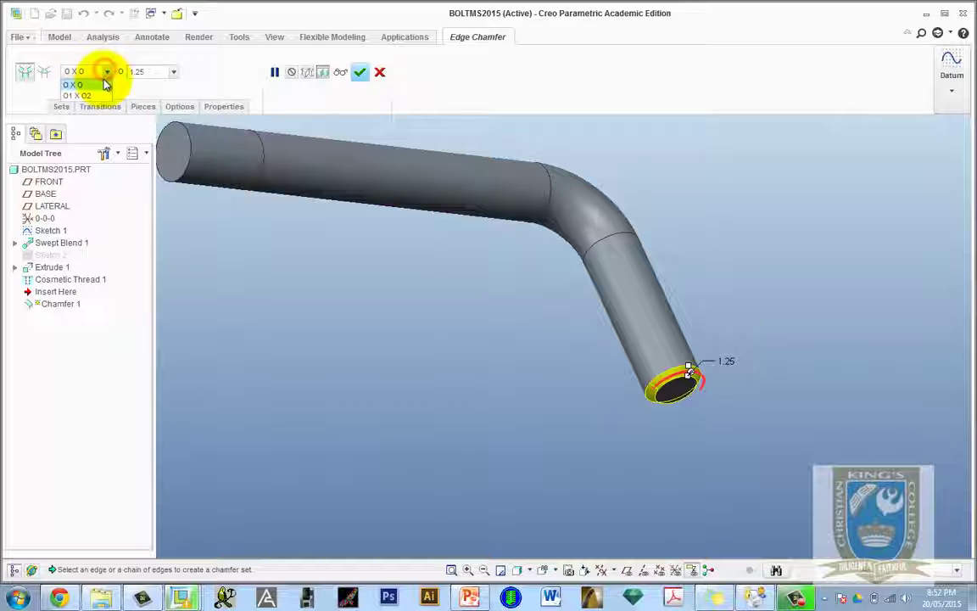
left_click(94, 87)
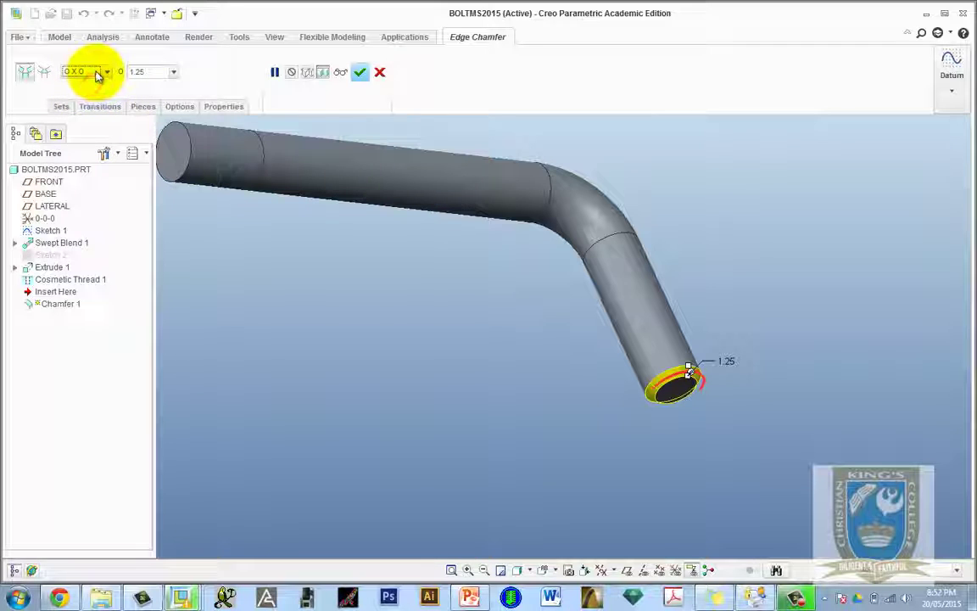
Step: Set the chamfer's O distance to 2 and complete the chamfer on the short end
left_click(139, 71)
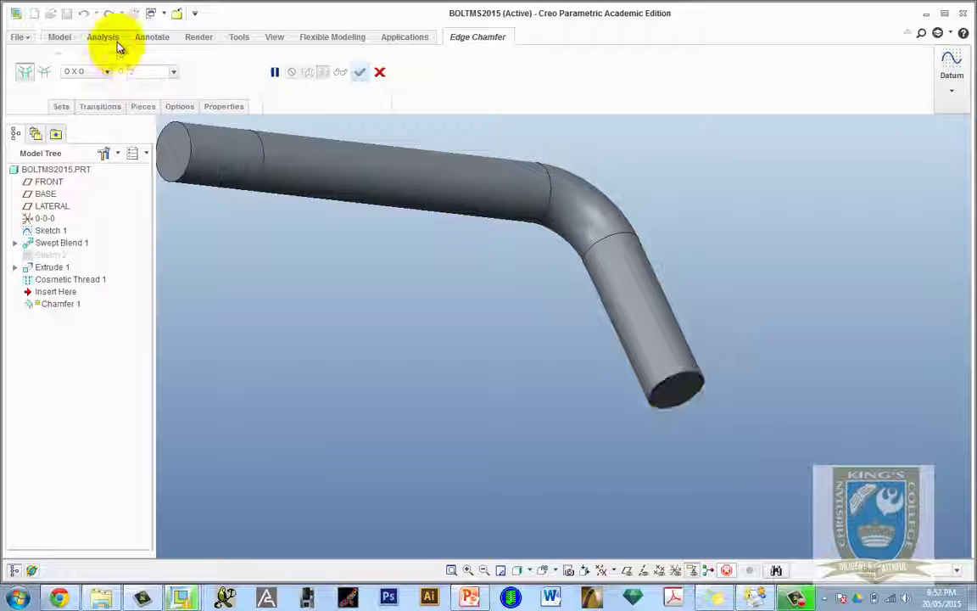
scroll(119, 43, "up", 1)
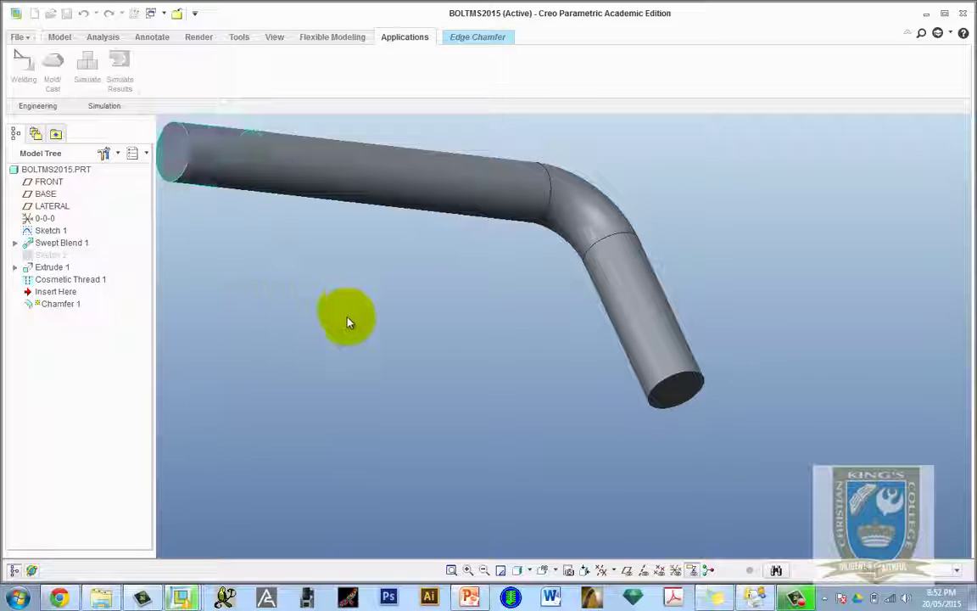
left_click(476, 39)
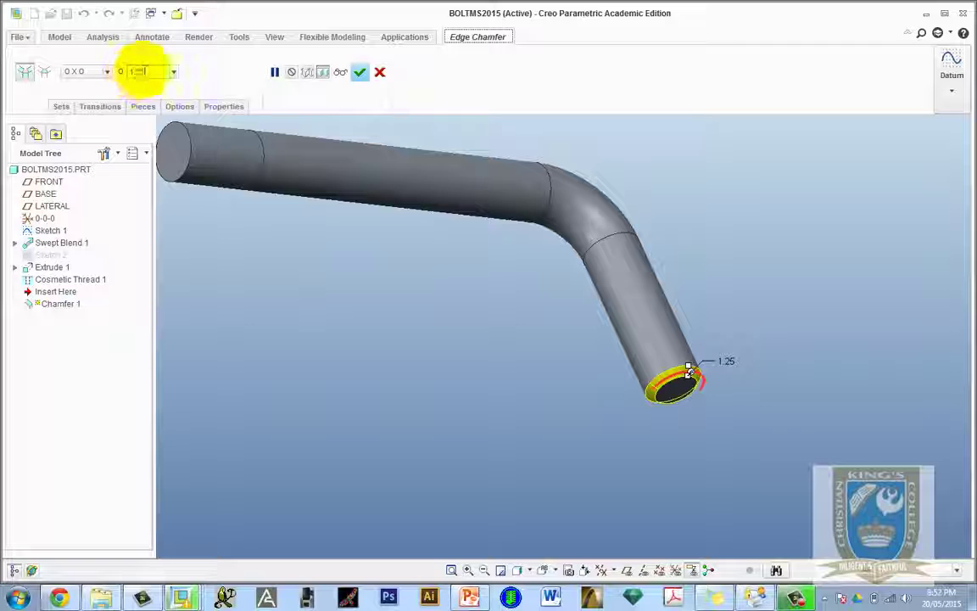
left_click(154, 72)
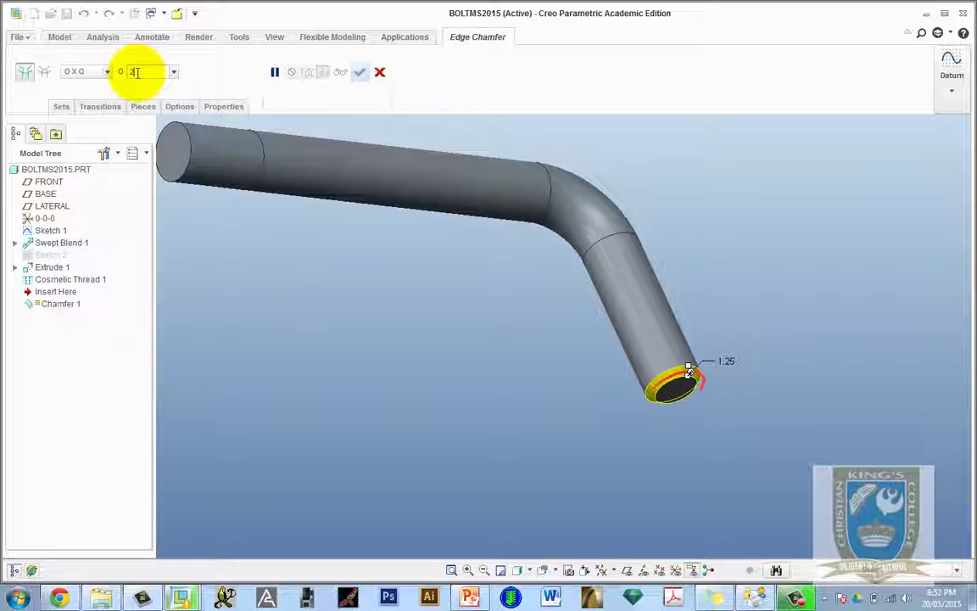
type("2")
key("Return")
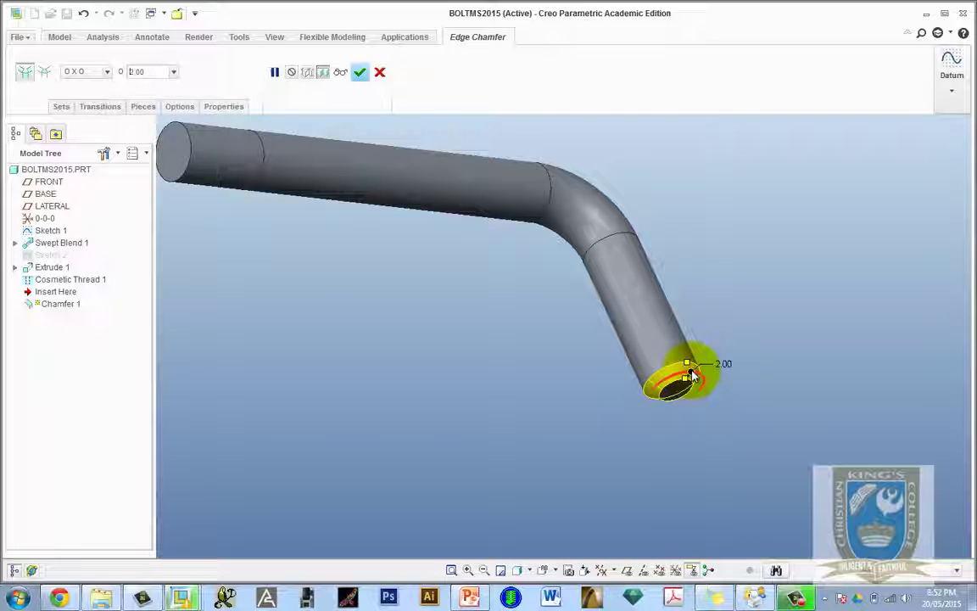
left_click(360, 72)
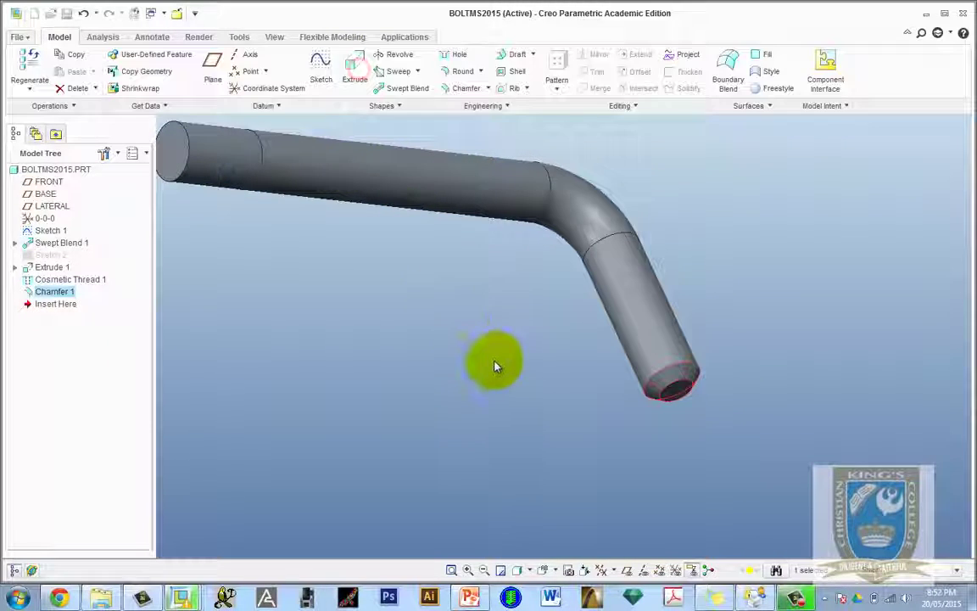
middle_click_drag(498, 364, 441, 340)
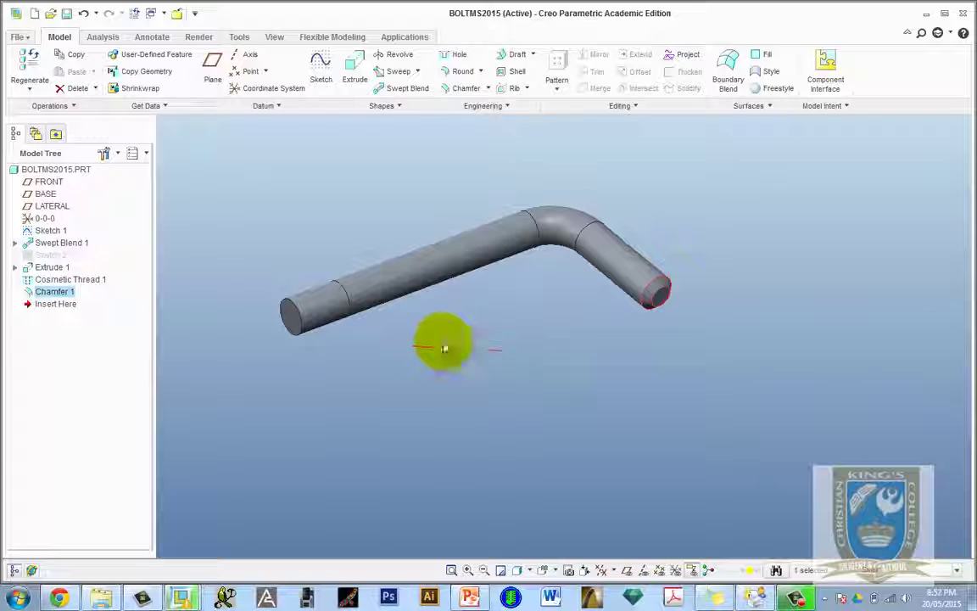